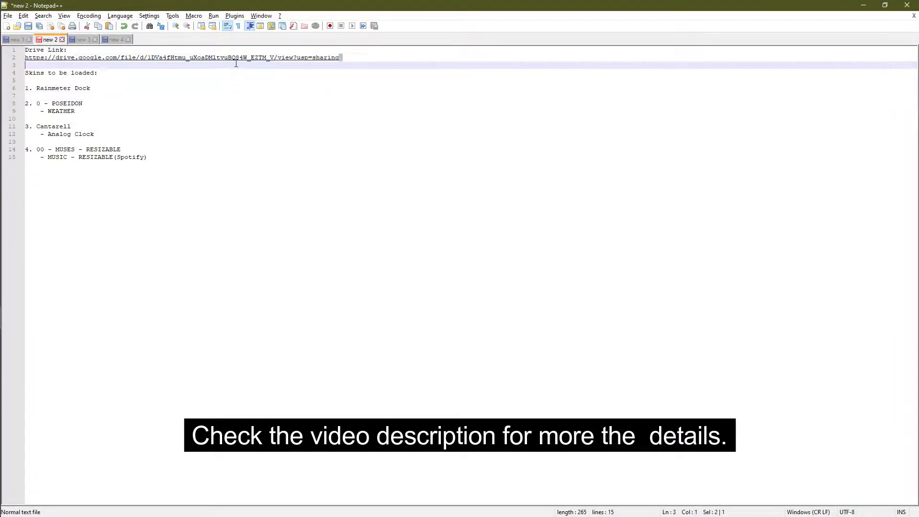
Open the copied Drive link in an InPrivate window and download TGN_DoctorStrangeLook.zip past the virus-scan warning.
{"action": "right_click", "coordinate": [65, 58]}
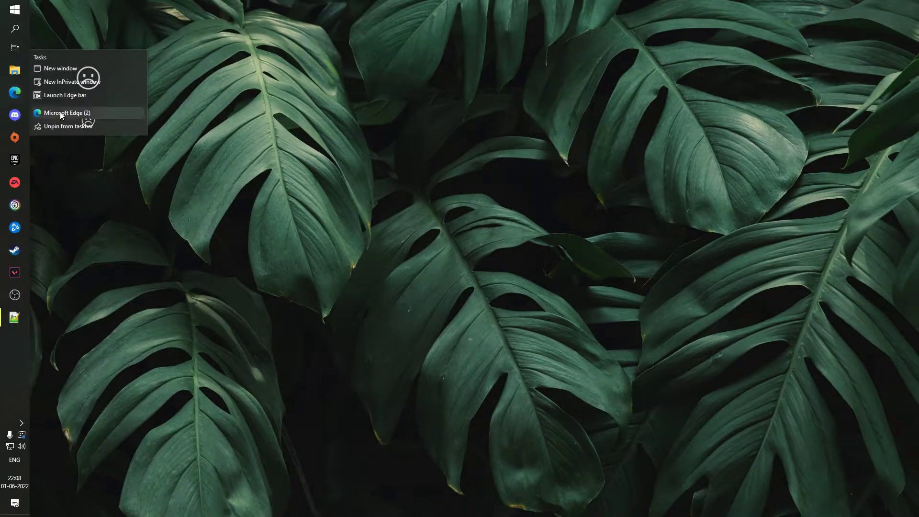
{"action": "left_click", "coordinate": [64, 83]}
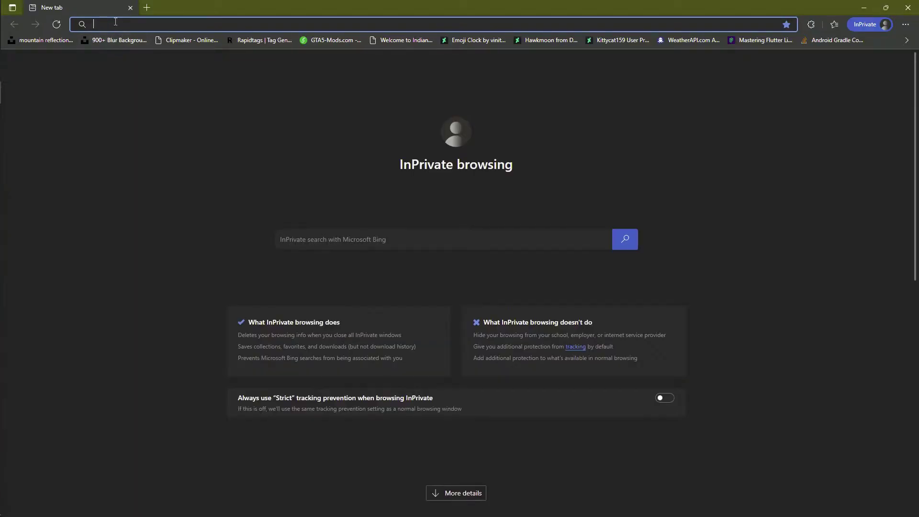
{"action": "right_click", "coordinate": [115, 22]}
{"action": "left_click", "coordinate": [157, 127]}
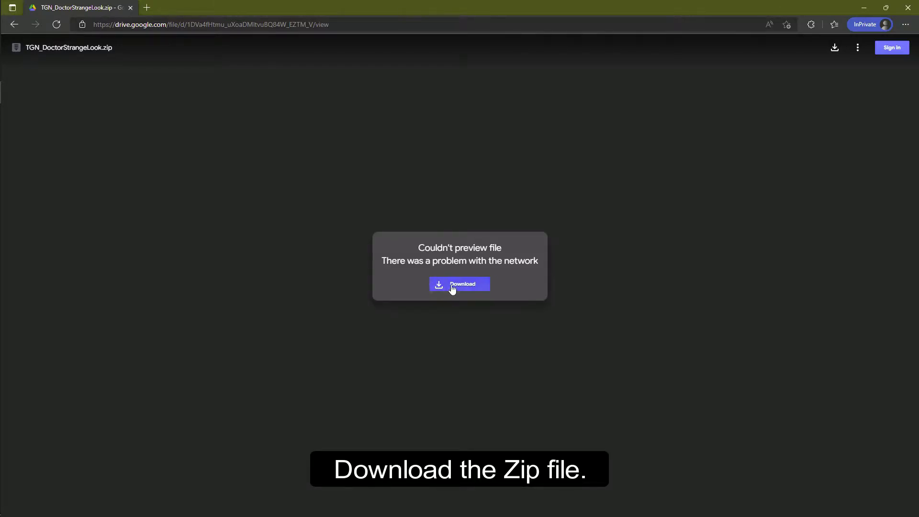
{"action": "left_click", "coordinate": [451, 285]}
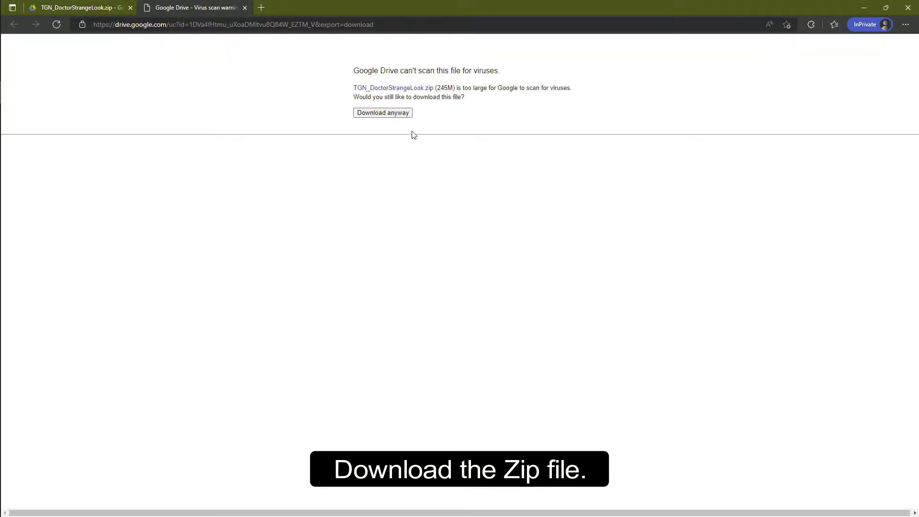
{"action": "left_click", "coordinate": [383, 114]}
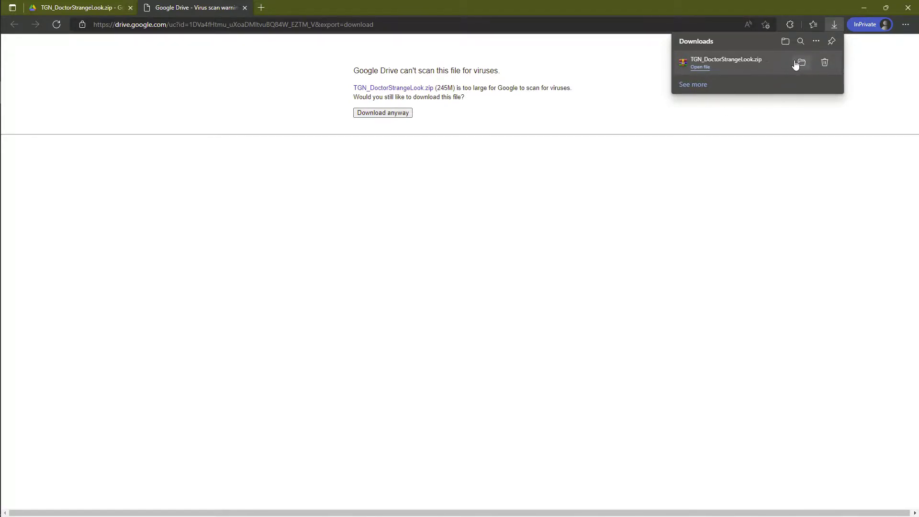
Extract TGN_DoctorStrangeLook.zip from the Downloads folder into its own TGN_DoctorStrangeLook folder.
{"action": "left_click", "coordinate": [801, 63]}
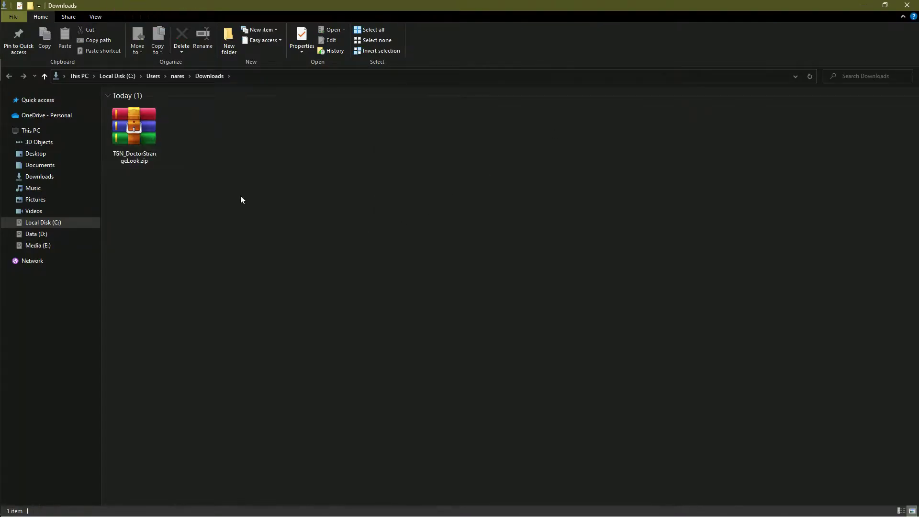
{"action": "right_click", "coordinate": [139, 123]}
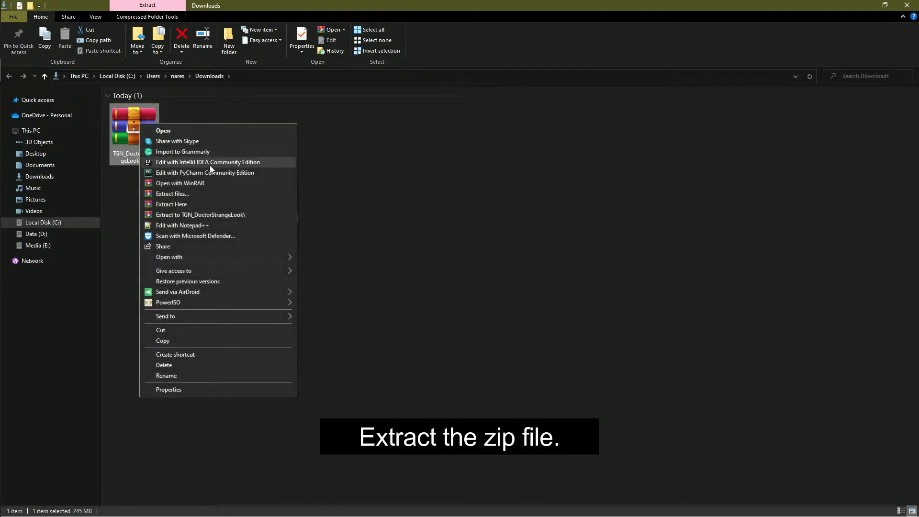
{"action": "left_click", "coordinate": [198, 215]}
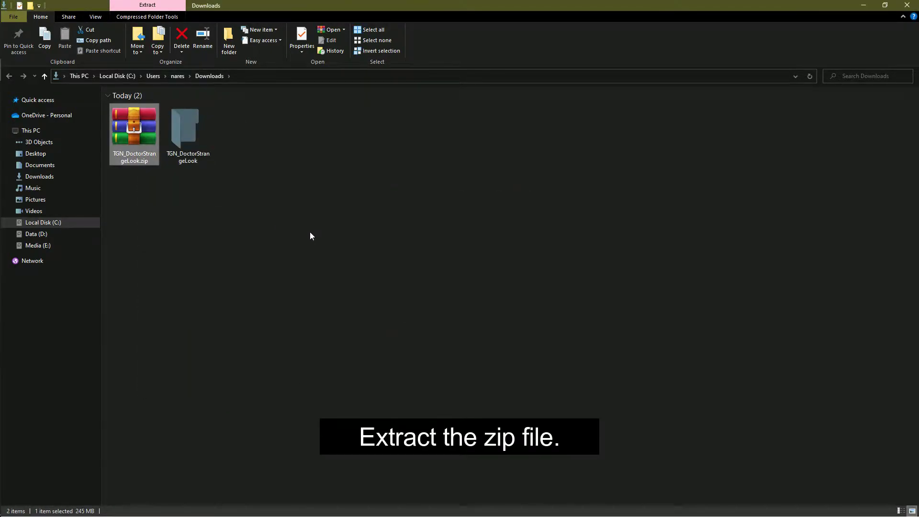
Open the extracted folder and its inner TGN_DoctorStrangeLook subfolder.
{"action": "right_click", "coordinate": [190, 122]}
{"action": "left_click", "coordinate": [203, 127]}
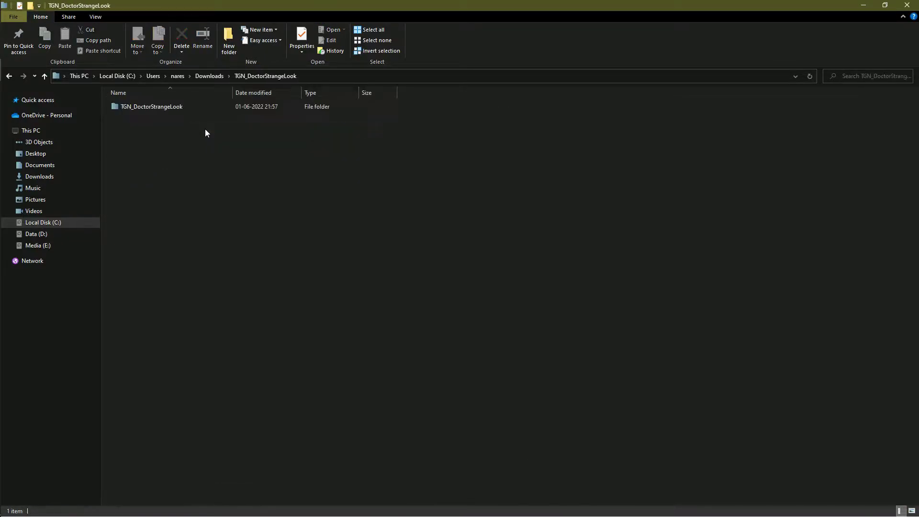
{"action": "right_click", "coordinate": [151, 111]}
{"action": "left_click", "coordinate": [185, 118]}
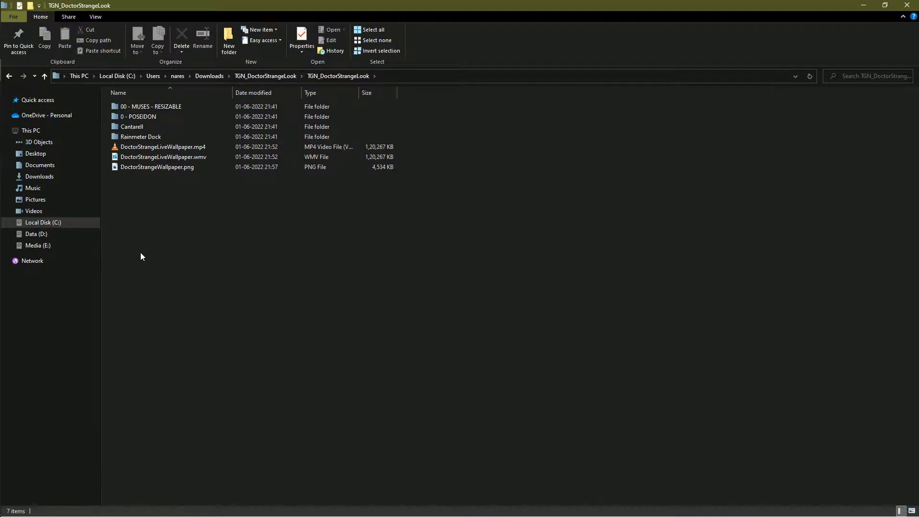
Launch Steam, search 'wallp' to open the Wallpaper Engine store page, then minimise Steam.
{"action": "left_click", "coordinate": [7, 26]}
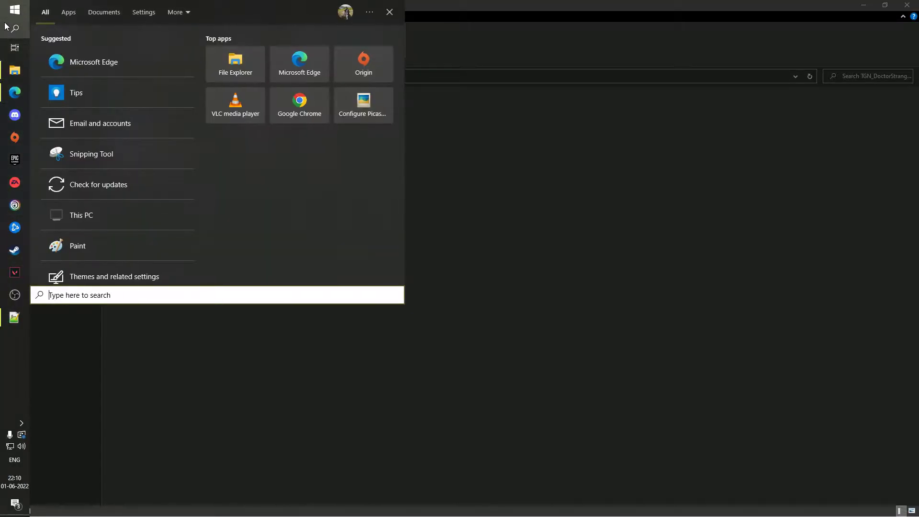
{"action": "type", "text": "str"}
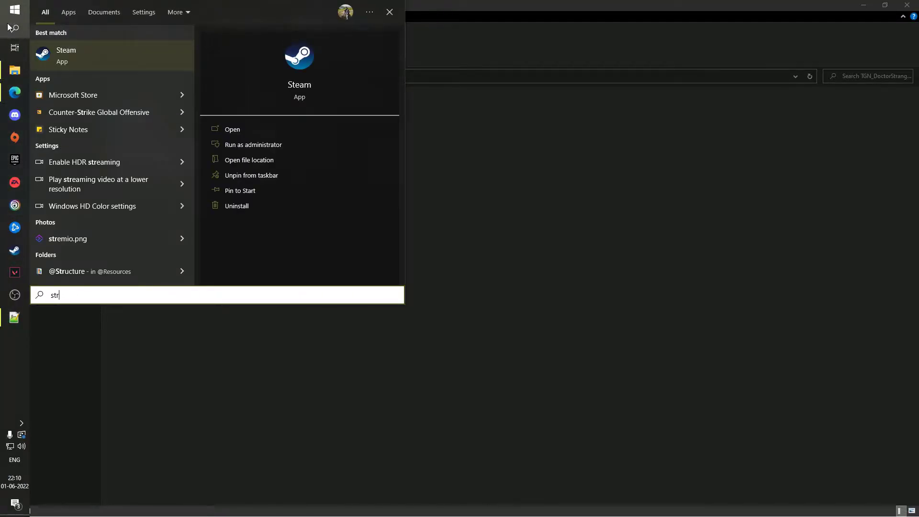
{"action": "left_click", "coordinate": [81, 50]}
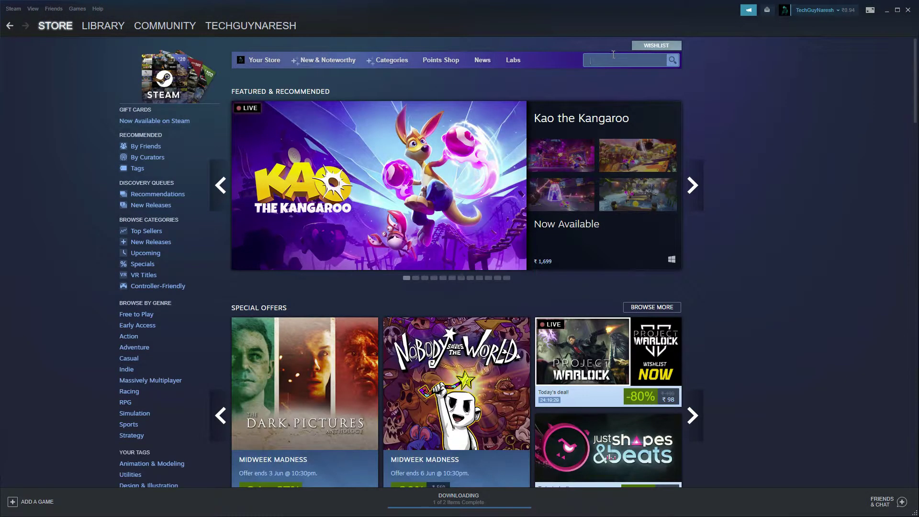
{"action": "left_click", "coordinate": [613, 55]}
{"action": "type", "text": "wallpap"}
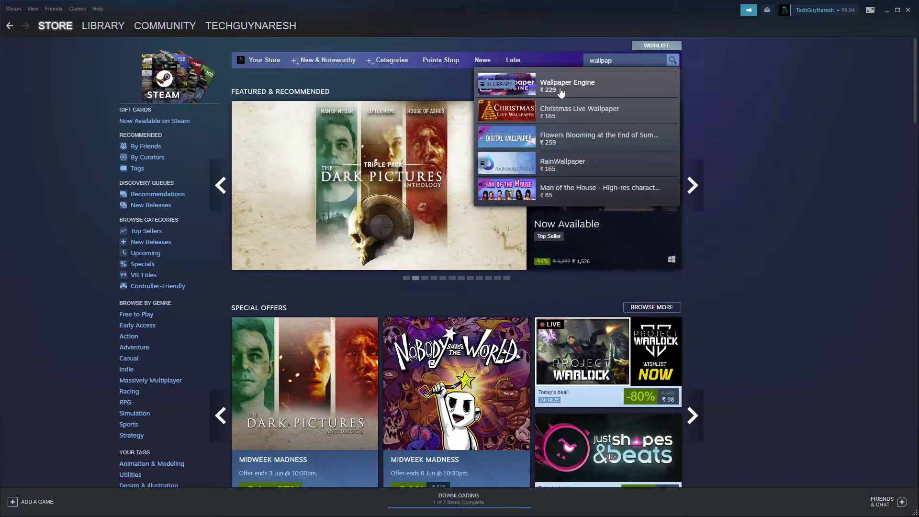
{"action": "left_click", "coordinate": [561, 92]}
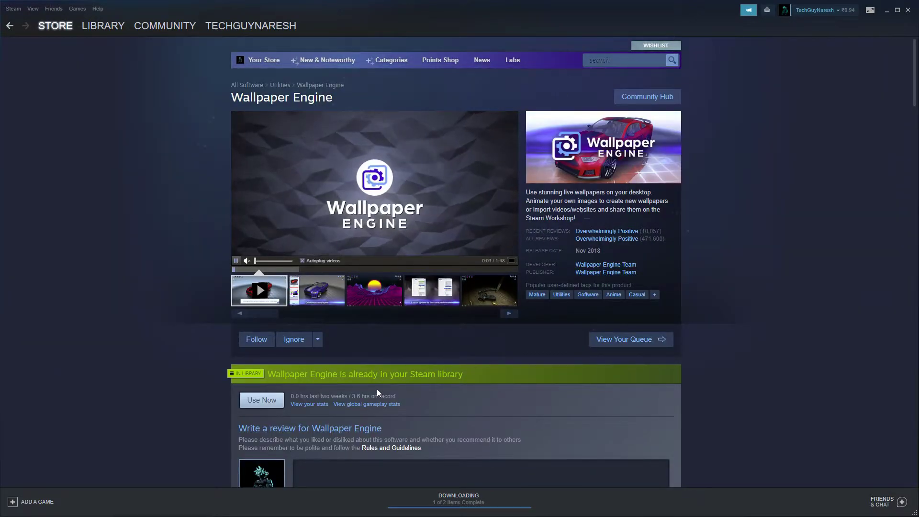
{"action": "left_click", "coordinate": [886, 10]}
Launch Microsoft Store, search 'desktop live', view the Desktop Live Wallpapers page, then minimise it.
{"action": "left_click", "coordinate": [16, 29]}
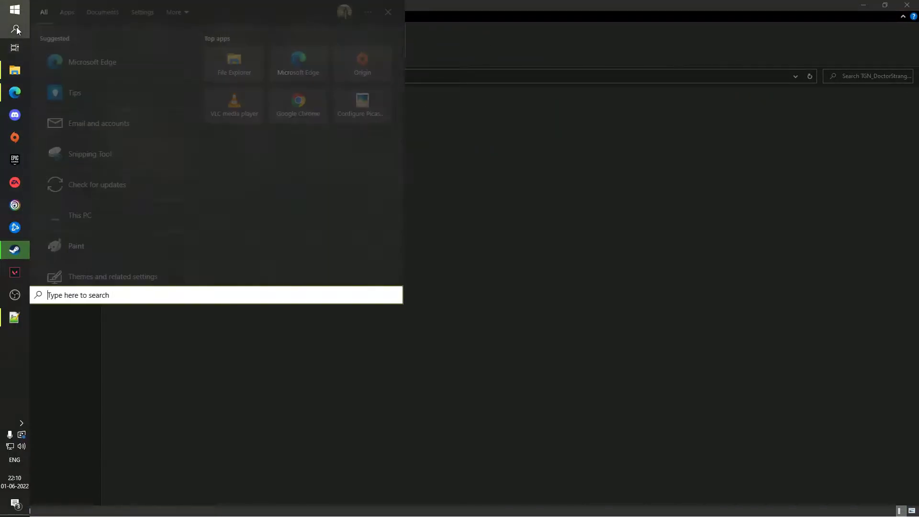
{"action": "type", "text": "store"}
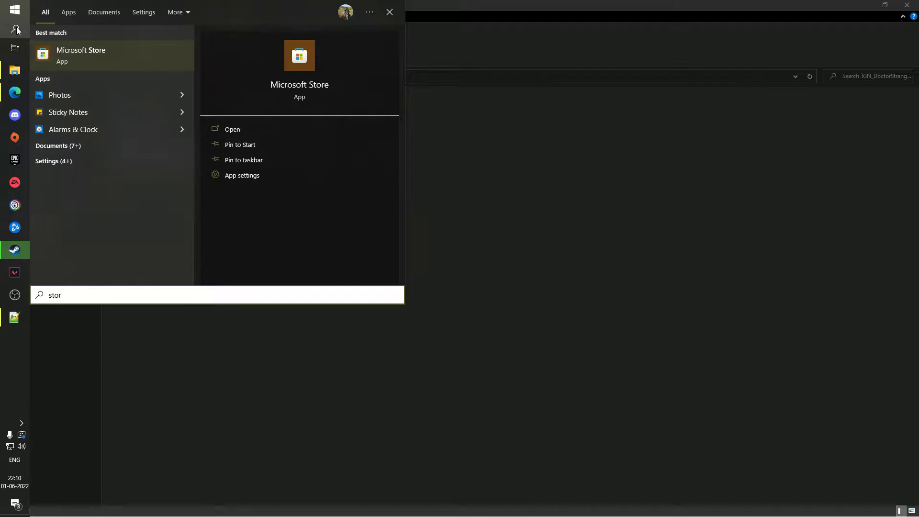
{"action": "left_click", "coordinate": [60, 53]}
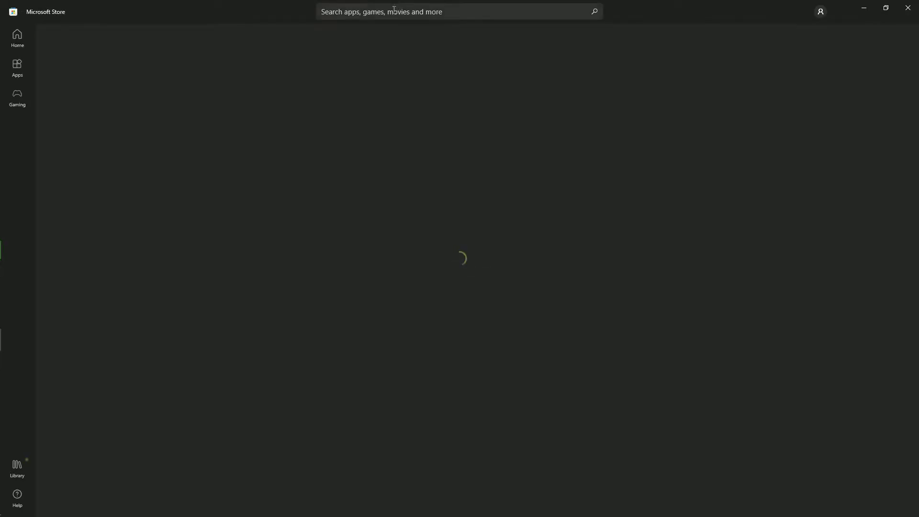
{"action": "left_click", "coordinate": [394, 9]}
{"action": "type", "text": "desk"}
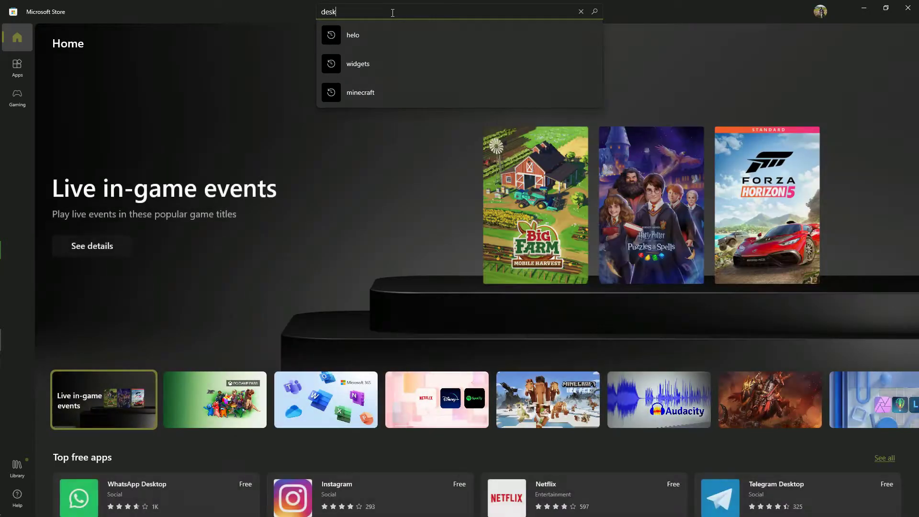
{"action": "type", "text": "top"}
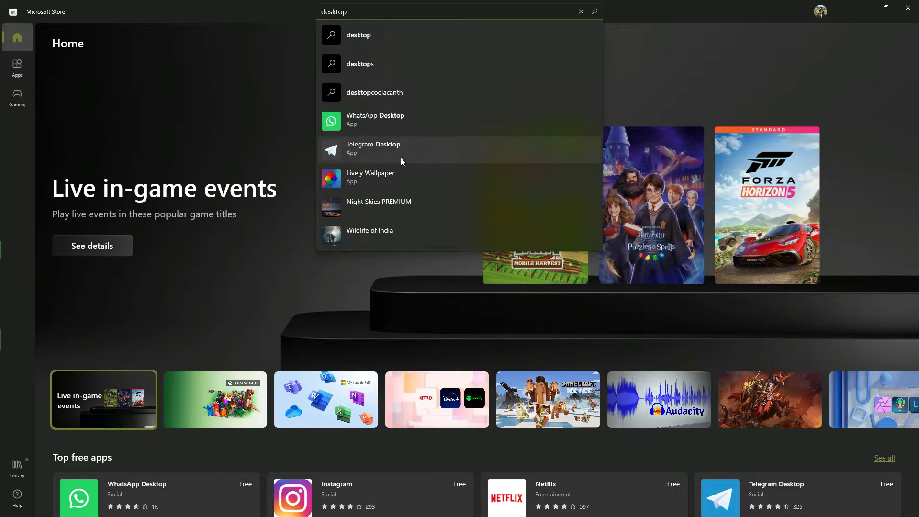
{"action": "type", "text": " live"}
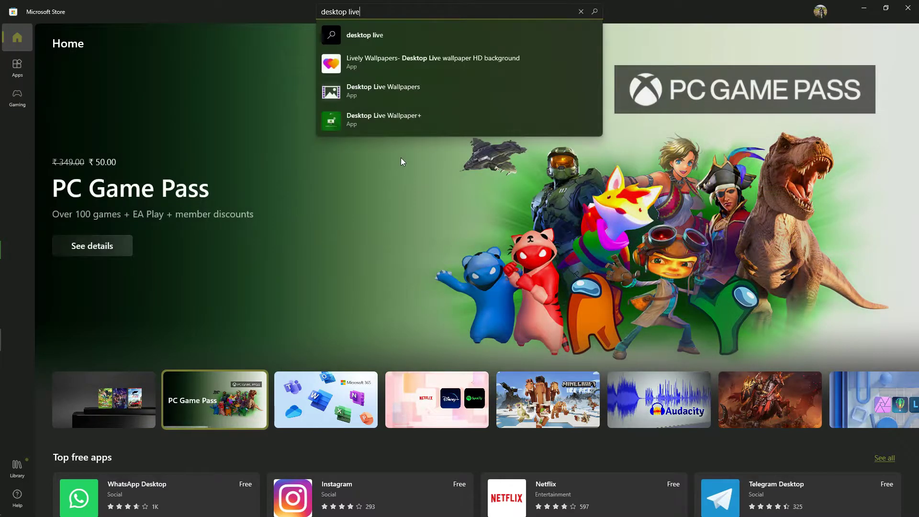
{"action": "left_click", "coordinate": [392, 93]}
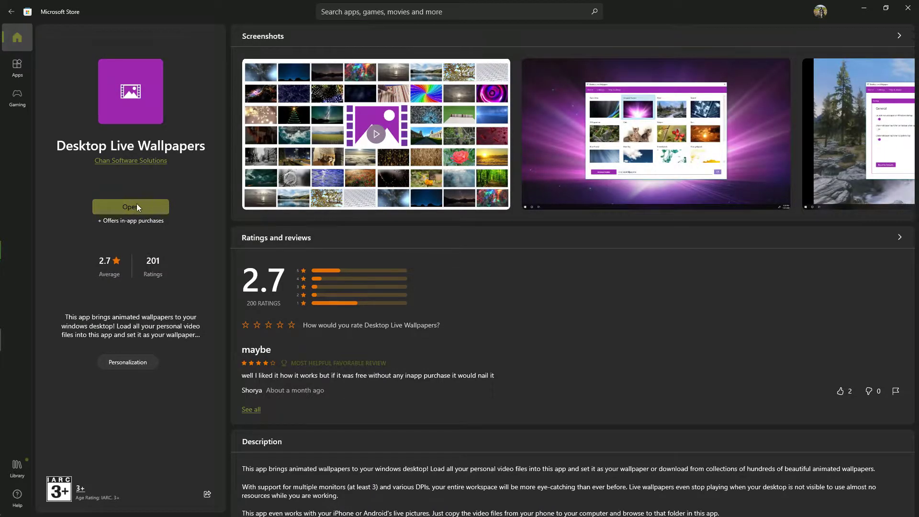
{"action": "left_click", "coordinate": [862, 10]}
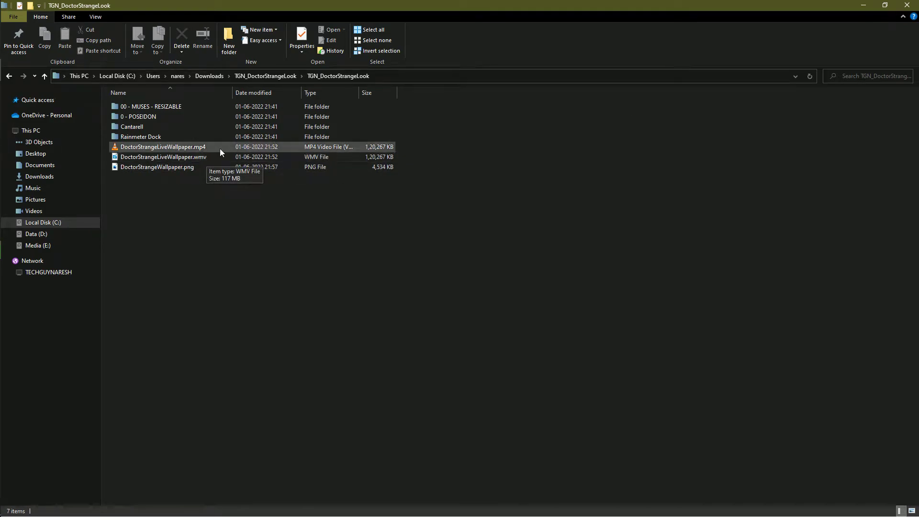
Preview DoctorStrangeWallpaper.png in Photos, close it, and clear the file selection.
{"action": "left_click", "coordinate": [176, 173]}
{"action": "double_click", "coordinate": [176, 170]}
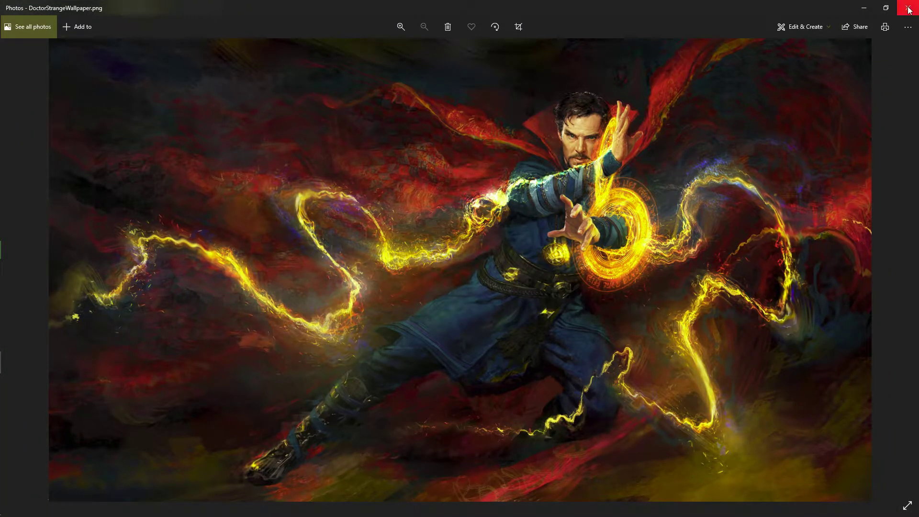
{"action": "left_click", "coordinate": [909, 9]}
{"action": "right_click", "coordinate": [173, 168]}
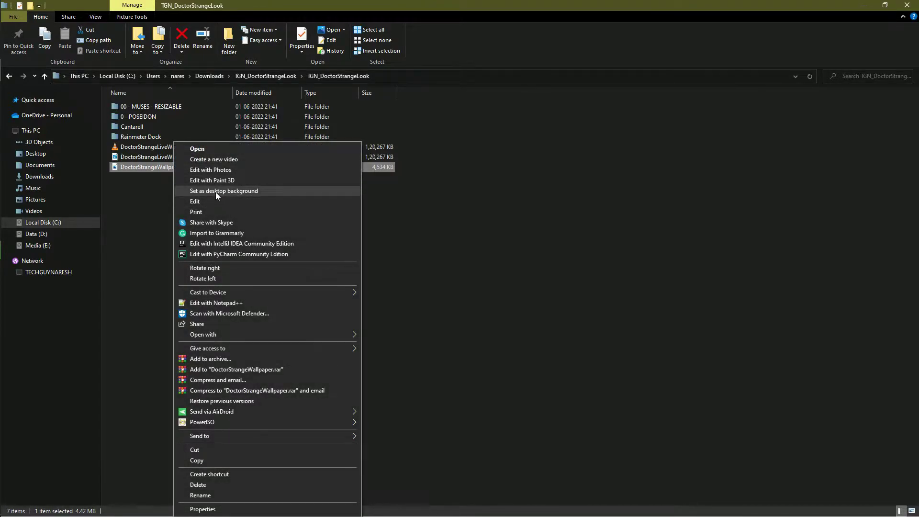
{"action": "left_click", "coordinate": [450, 266]}
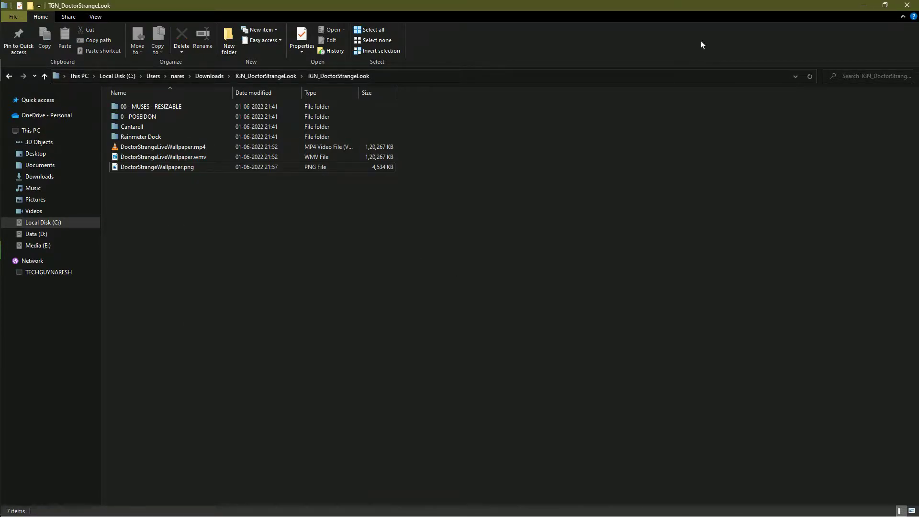
Close File Explorer and Edge, then launch Wallpaper Engine from the Steam library.
{"action": "left_click", "coordinate": [915, 6]}
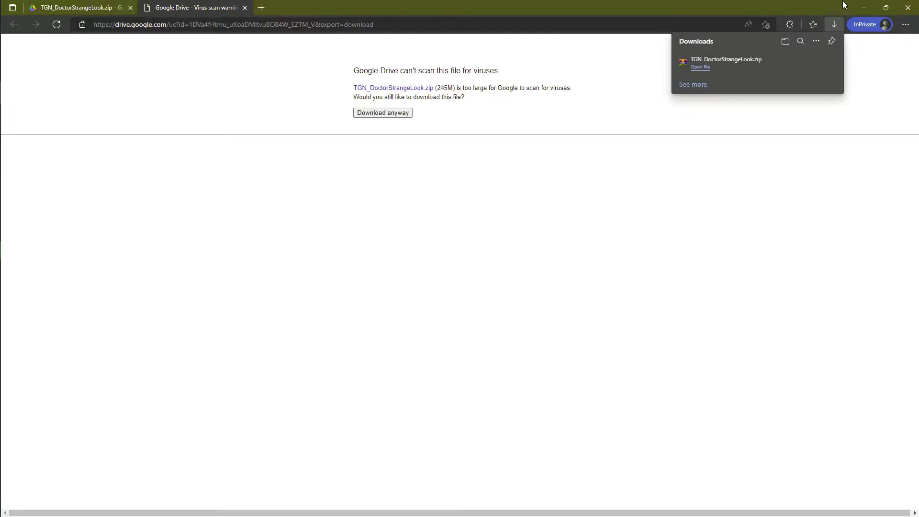
{"action": "left_click", "coordinate": [908, 8]}
{"action": "mouse_move", "coordinate": [18, 396]}
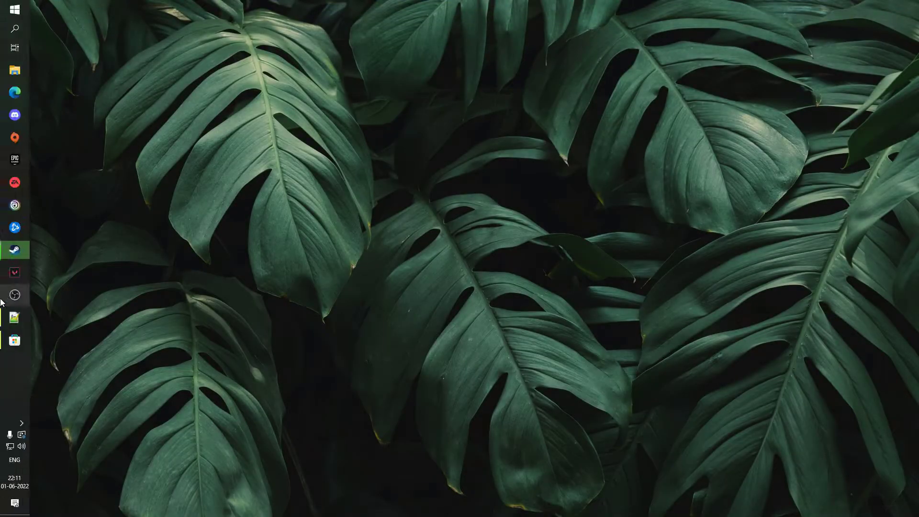
{"action": "left_click", "coordinate": [19, 255]}
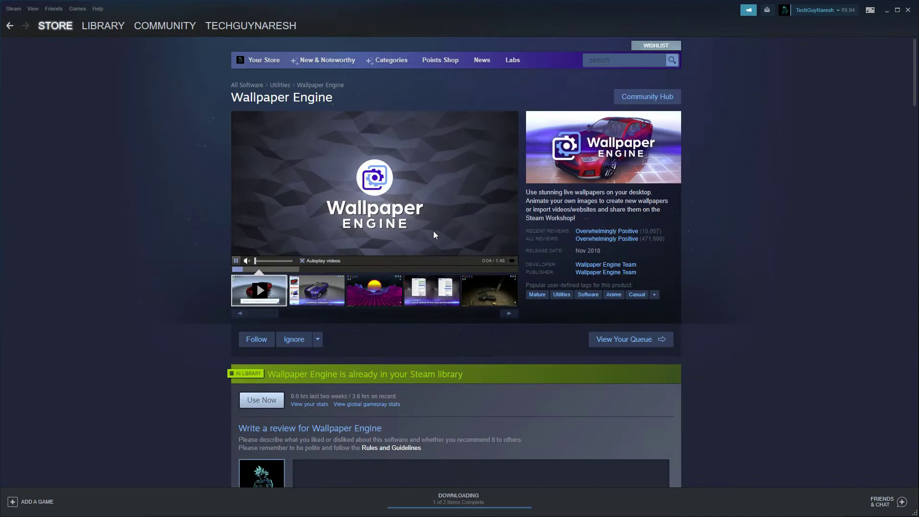
{"action": "scroll", "coordinate": [250, 344], "scroll_direction": "down", "scroll_amount": 2}
{"action": "left_click", "coordinate": [257, 311]}
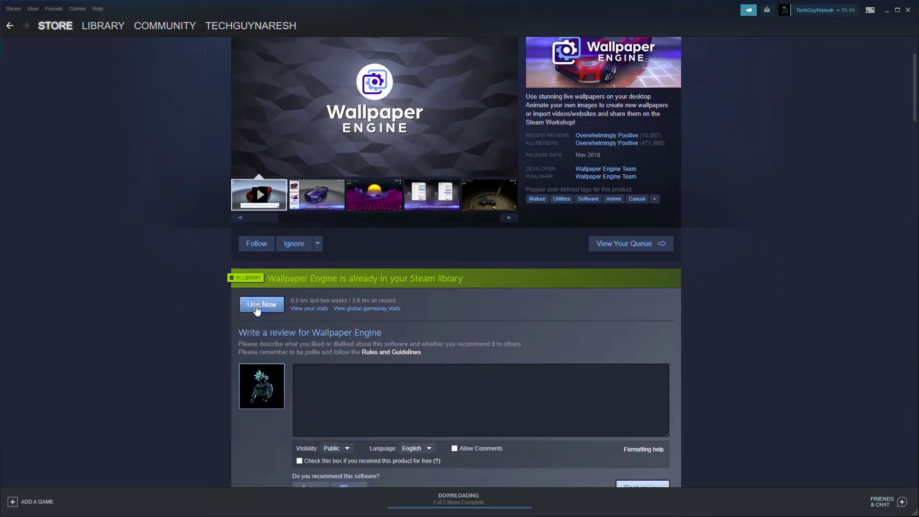
{"action": "left_click", "coordinate": [886, 9]}
Open DoctorStrangeLiveWallpaper.mp4 from Downloads\TGN_DoctorStrangeLook\TGN_DoctorStrangeLook as an offline wallpaper.
{"action": "mouse_move", "coordinate": [8, 411]}
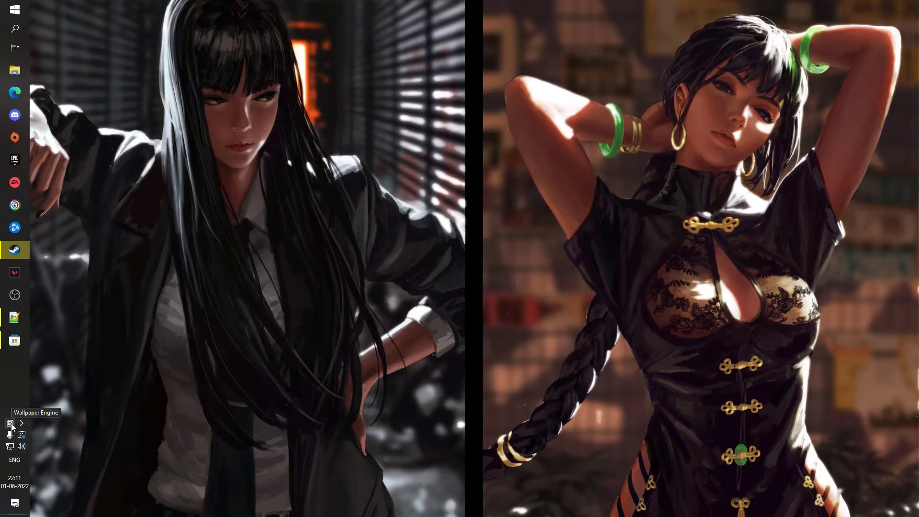
{"action": "right_click", "coordinate": [10, 424]}
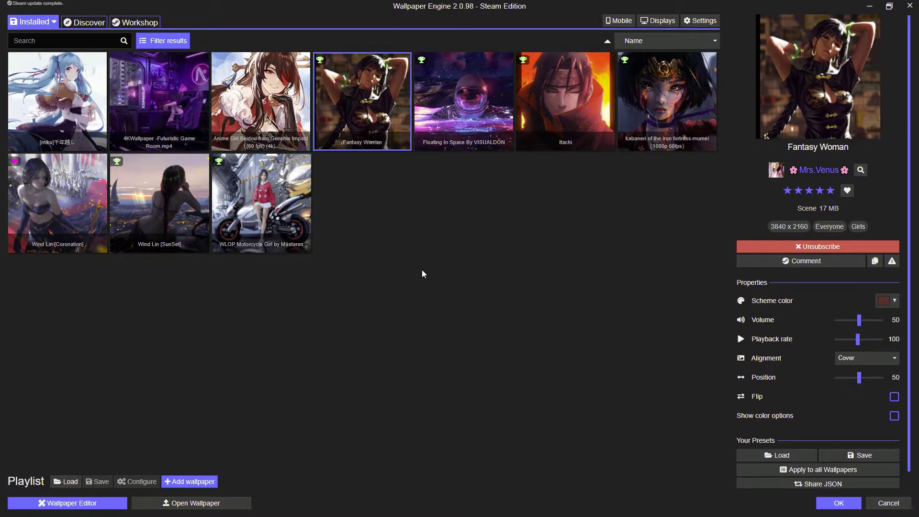
{"action": "left_click", "coordinate": [182, 507]}
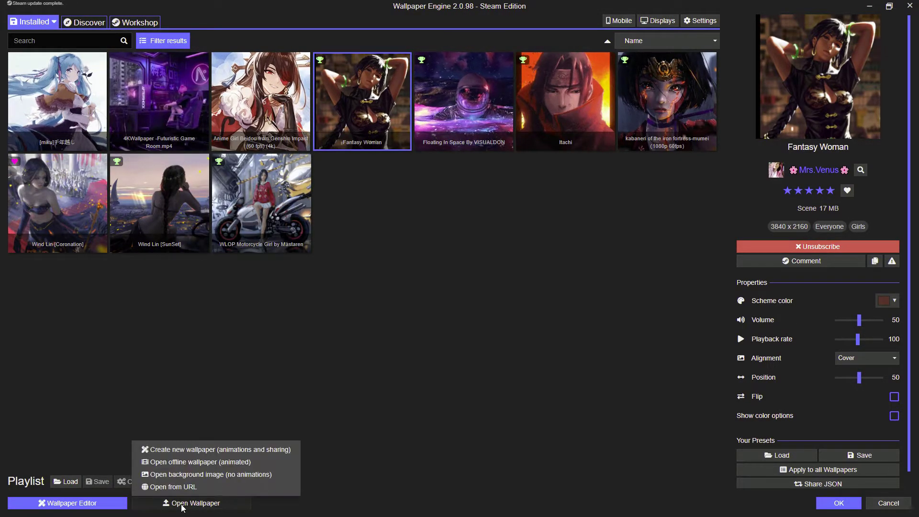
{"action": "left_click", "coordinate": [231, 463]}
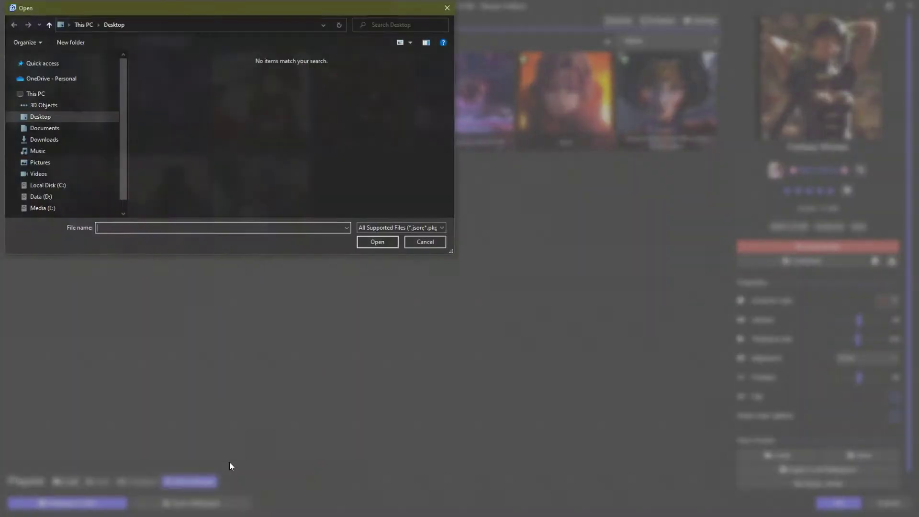
{"action": "left_click", "coordinate": [45, 140]}
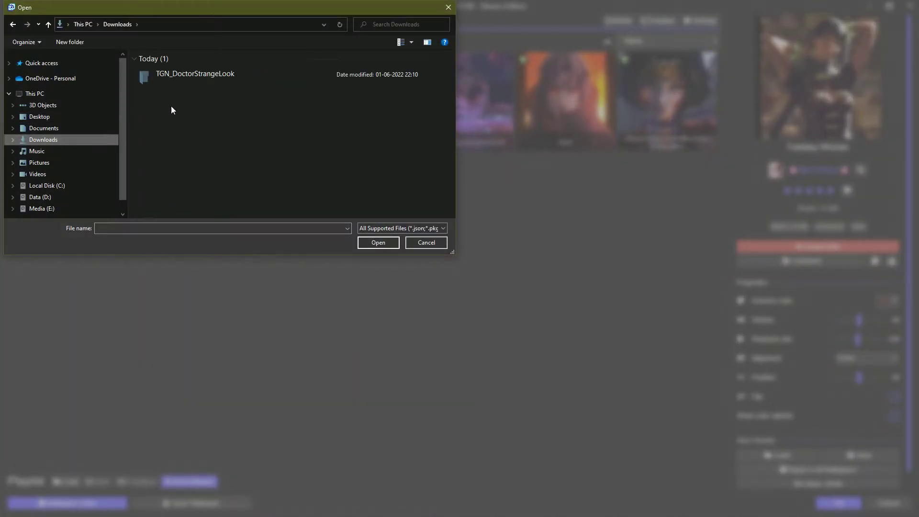
{"action": "double_click", "coordinate": [211, 83]}
{"action": "double_click", "coordinate": [194, 74]}
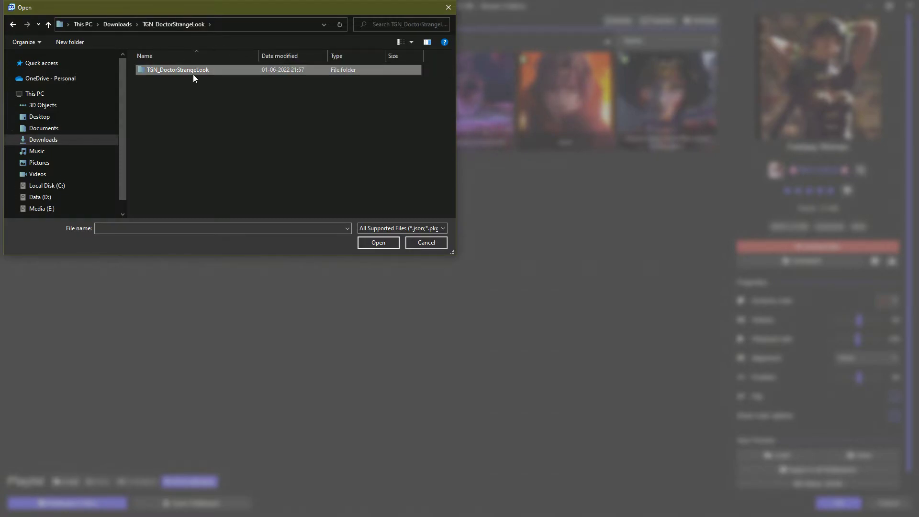
{"action": "left_click", "coordinate": [185, 111]}
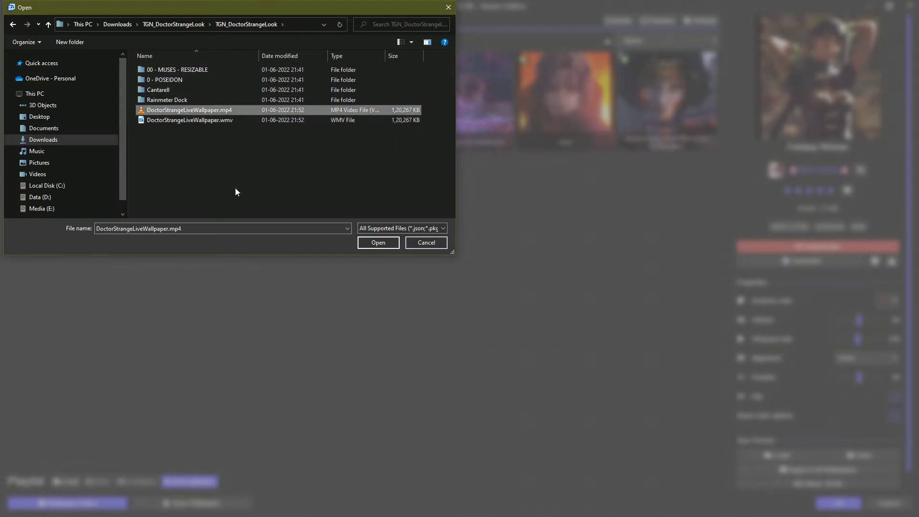
{"action": "left_click", "coordinate": [378, 243]}
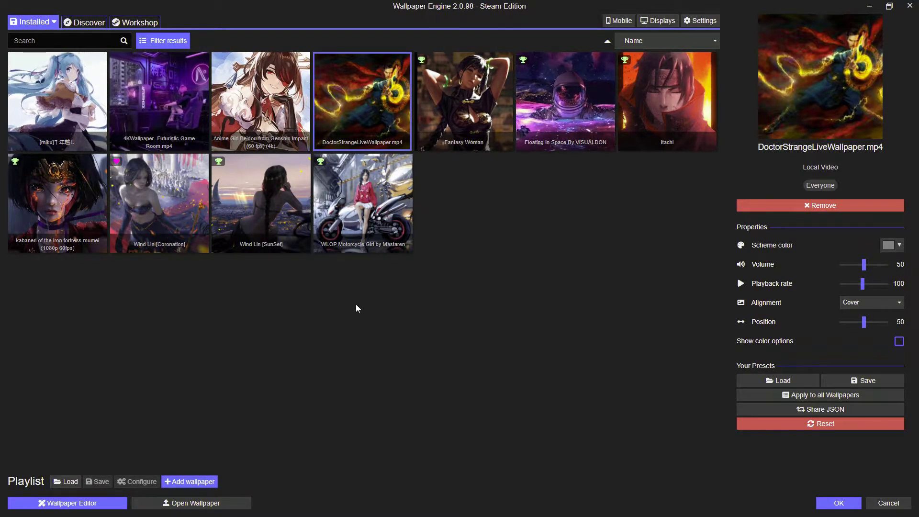
Apply the Doctor Strange wallpaper and close Microsoft Store.
{"action": "left_click", "coordinate": [839, 503]}
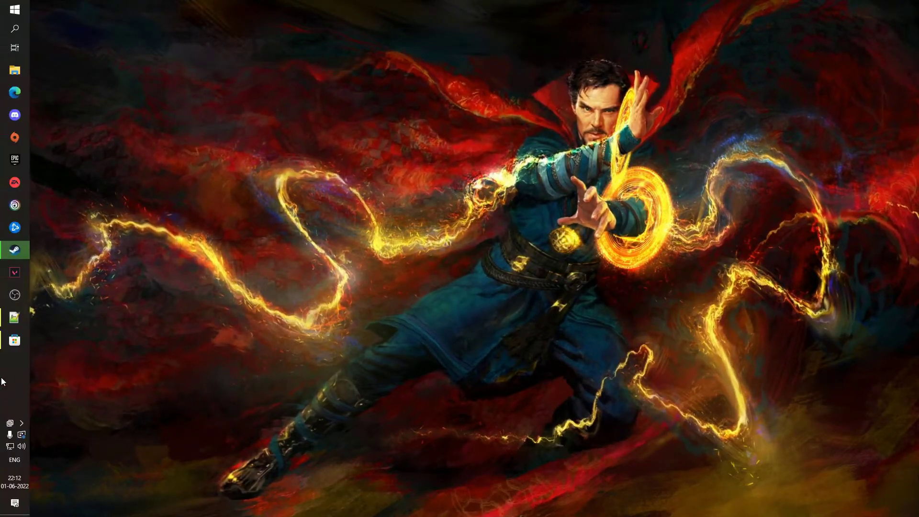
{"action": "left_click", "coordinate": [4, 335]}
{"action": "key", "text": "alt+F4"}
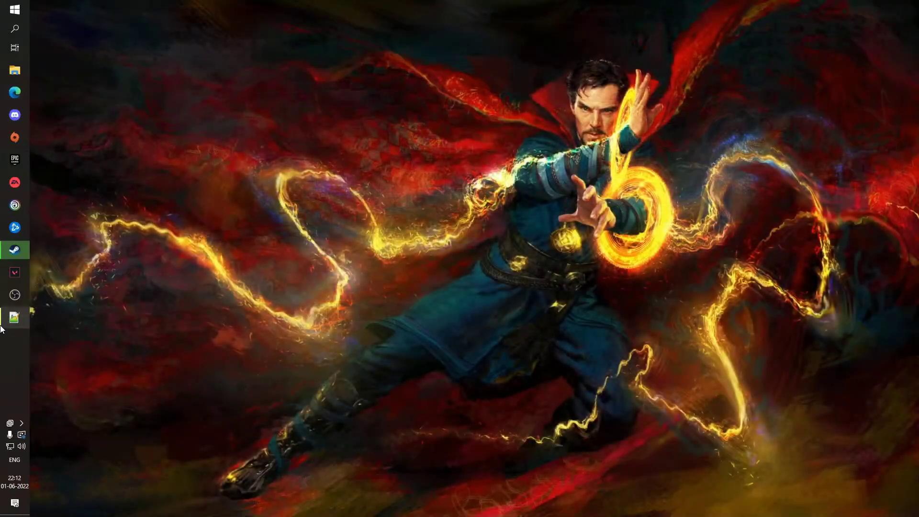
Select the skins-to-load list in a smaller Notepad++ window, then open and minimise Manage Rainmeter.
{"action": "left_click", "coordinate": [4, 320]}
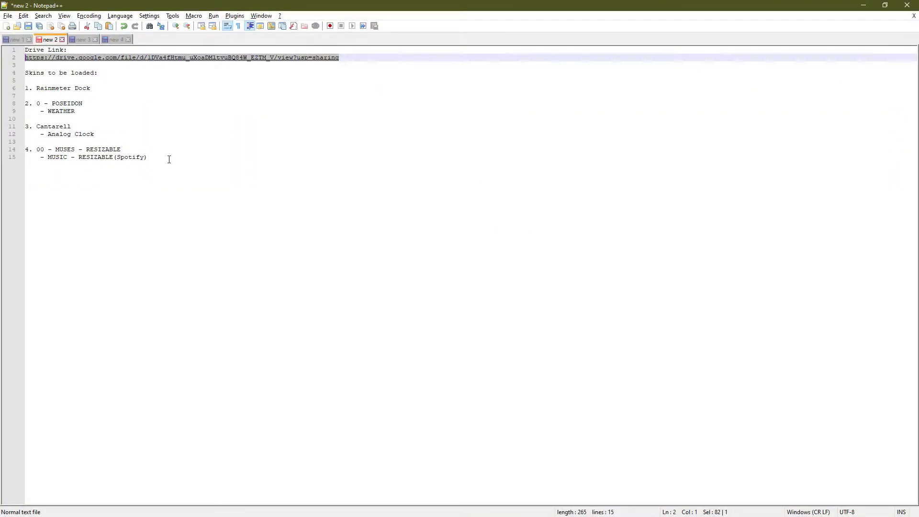
{"action": "left_click_drag", "start_coordinate": [169, 159], "coordinate": [2, 82]}
{"action": "left_click_drag", "start_coordinate": [387, 4], "coordinate": [722, 150]}
{"action": "left_click", "coordinate": [21, 424]}
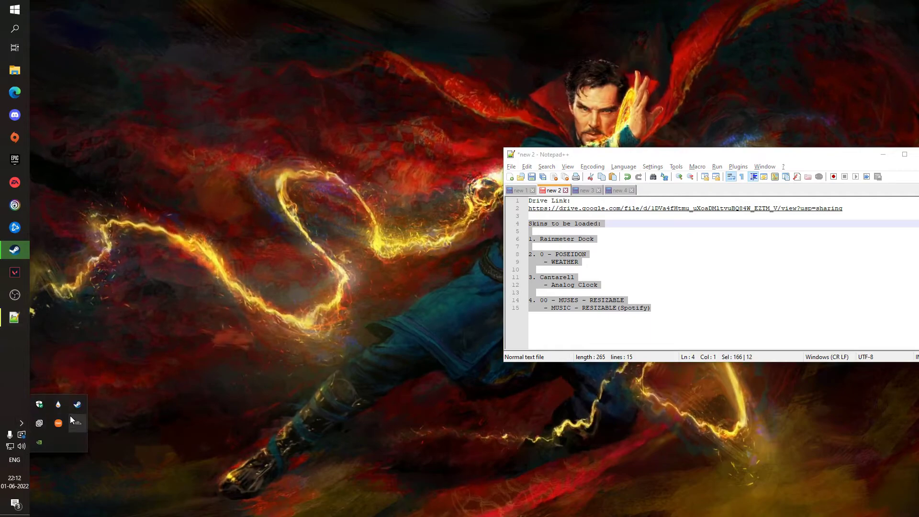
{"action": "left_click", "coordinate": [58, 404]}
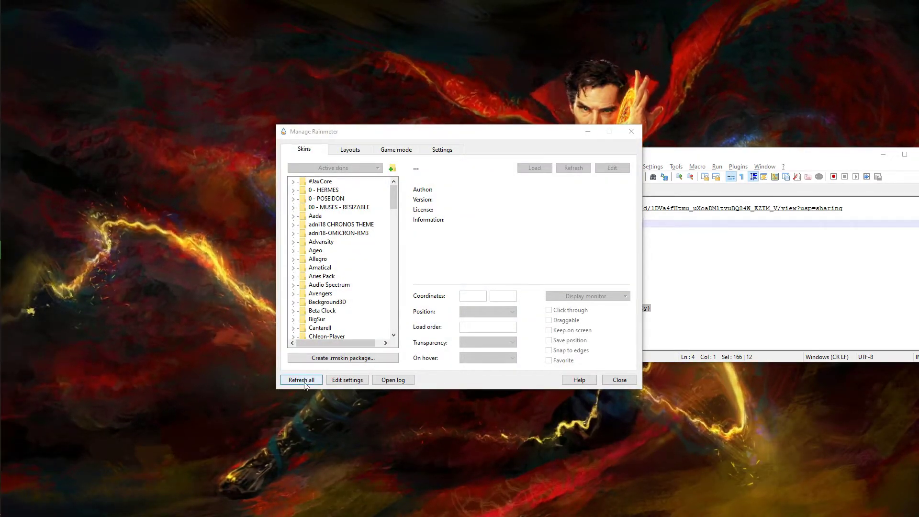
{"action": "left_click", "coordinate": [2, 229]}
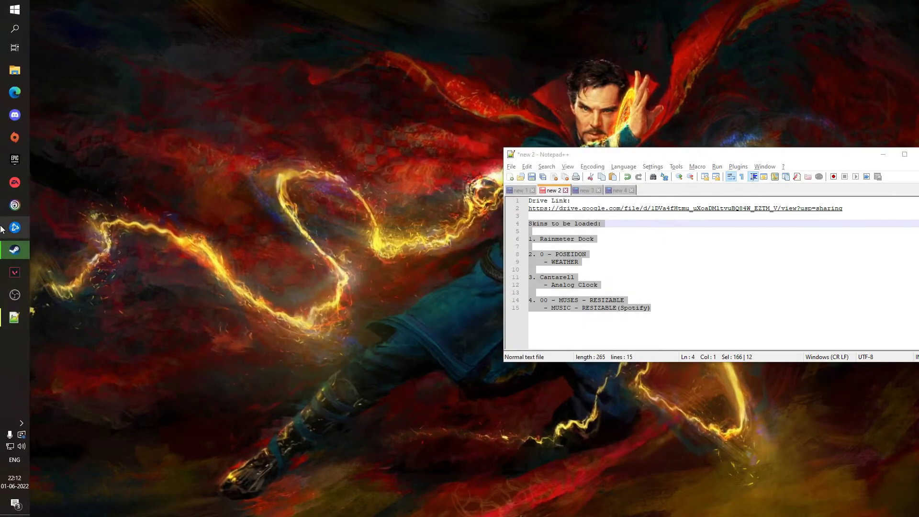
Copy the four skin folders from Downloads\TGN_DoctorStrangeLook\TGN_DoctorStrangeLook.
{"action": "left_click", "coordinate": [14, 71]}
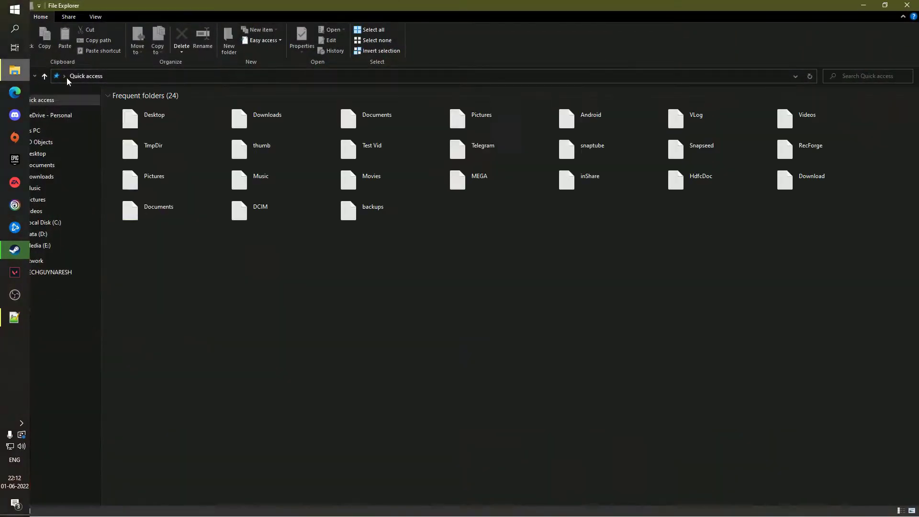
{"action": "left_click", "coordinate": [48, 168]}
{"action": "left_click", "coordinate": [41, 177]}
{"action": "left_click", "coordinate": [189, 136]}
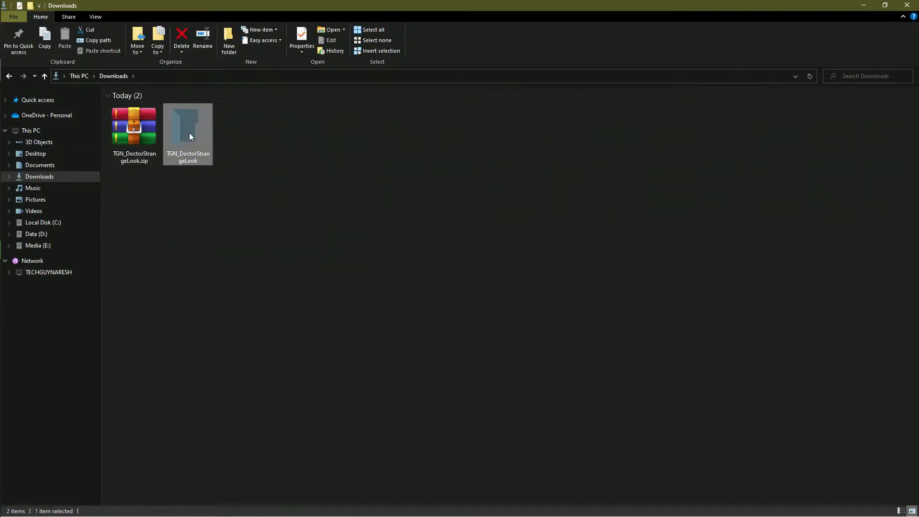
{"action": "double_click", "coordinate": [189, 137]}
{"action": "double_click", "coordinate": [152, 108]}
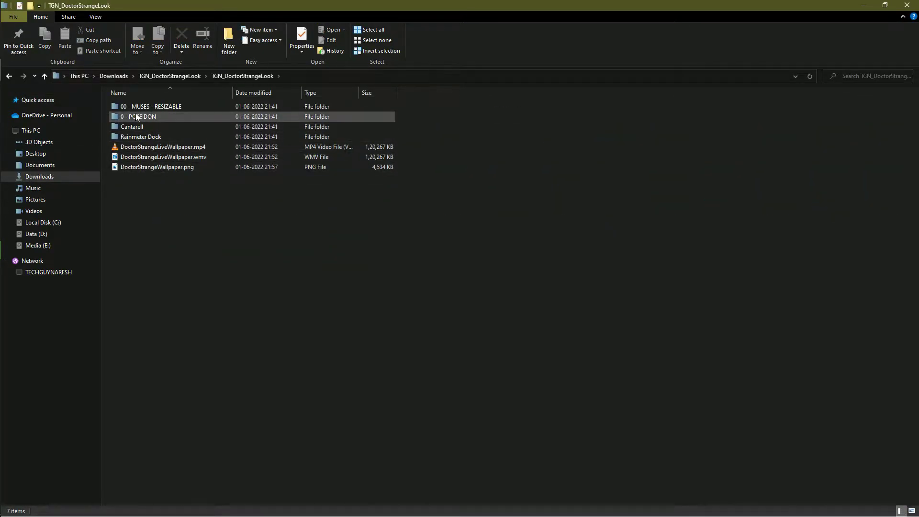
{"action": "left_click_drag", "start_coordinate": [107, 103], "coordinate": [174, 137]}
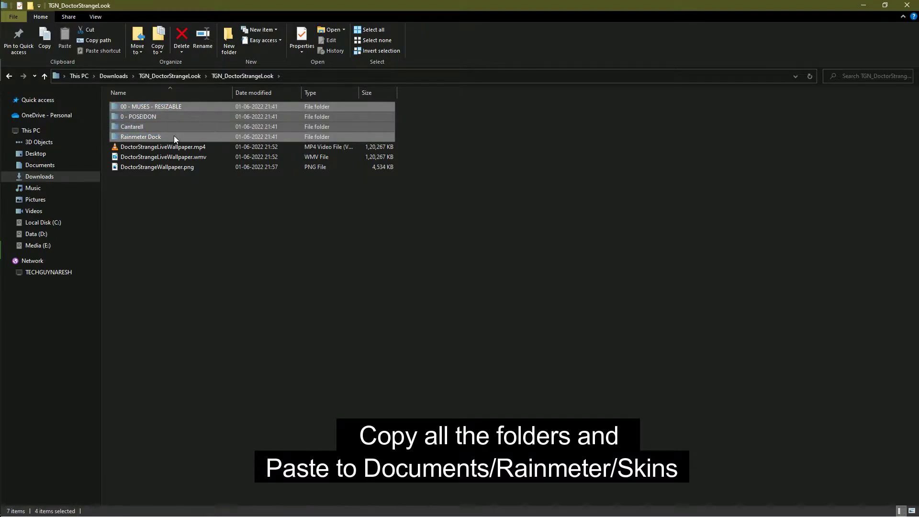
{"action": "right_click", "coordinate": [159, 119]}
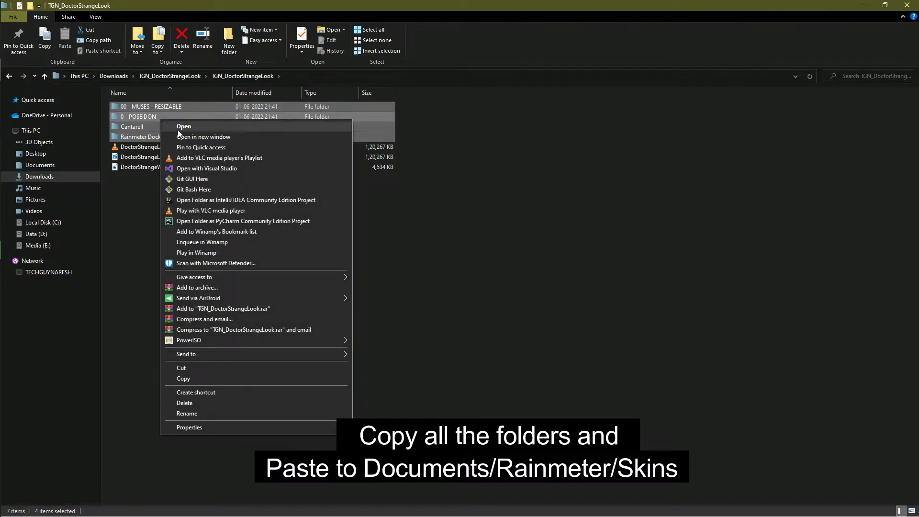
{"action": "left_click", "coordinate": [206, 383]}
{"action": "left_click", "coordinate": [225, 373]}
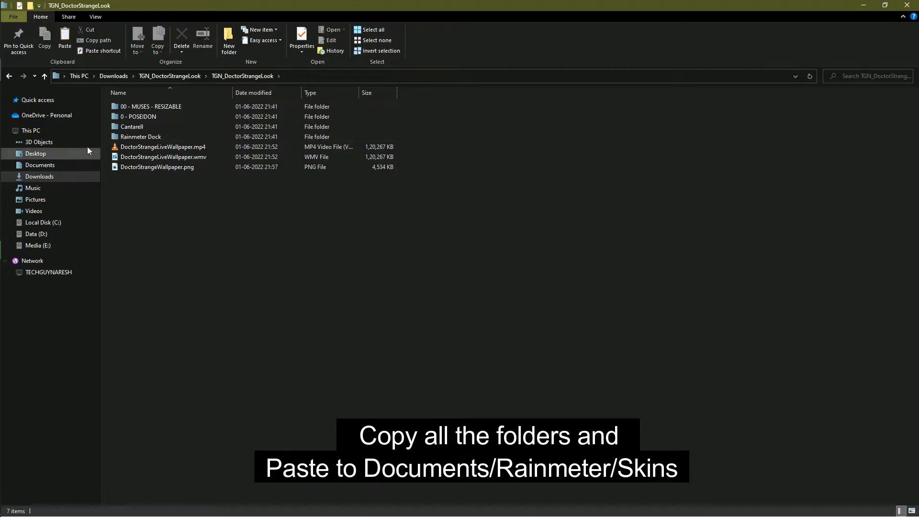
Paste them into Documents\Rainmeter\Skins, replacing existing files, and close File Explorer.
{"action": "left_click", "coordinate": [42, 165]}
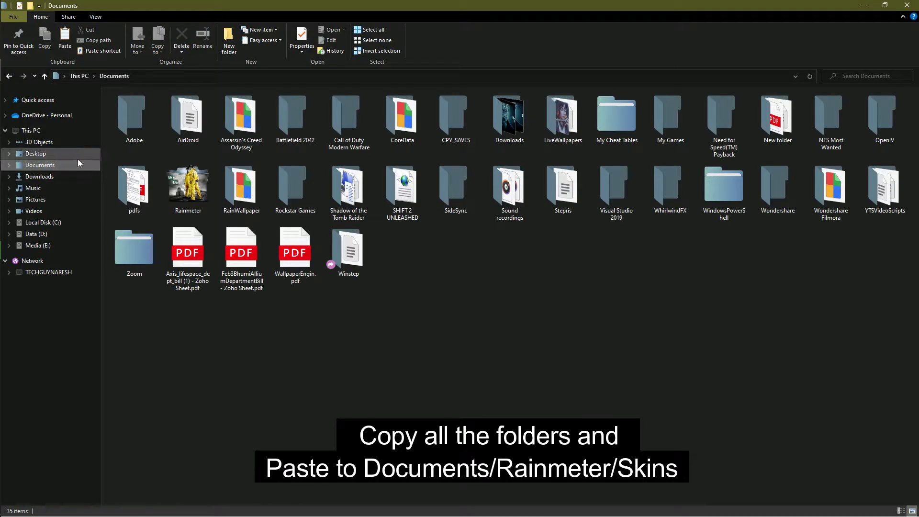
{"action": "double_click", "coordinate": [190, 196]}
{"action": "double_click", "coordinate": [142, 128]}
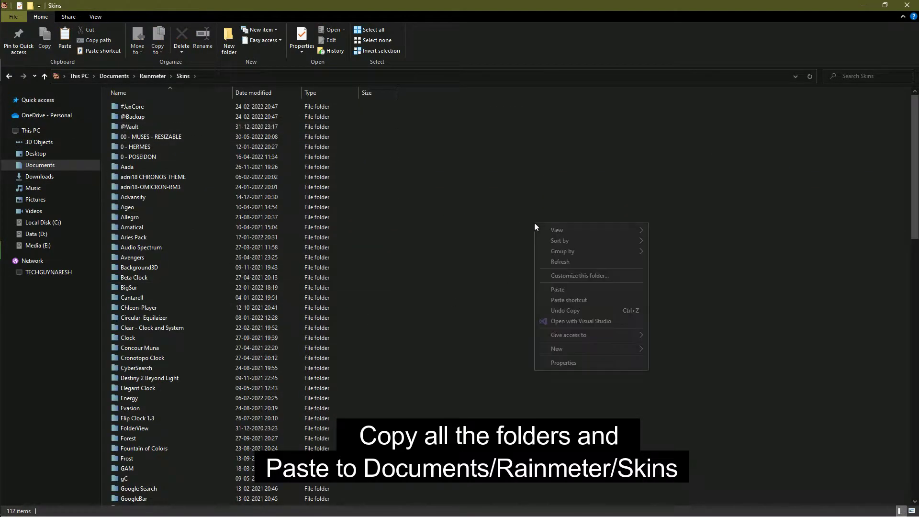
{"action": "left_click", "coordinate": [579, 291]}
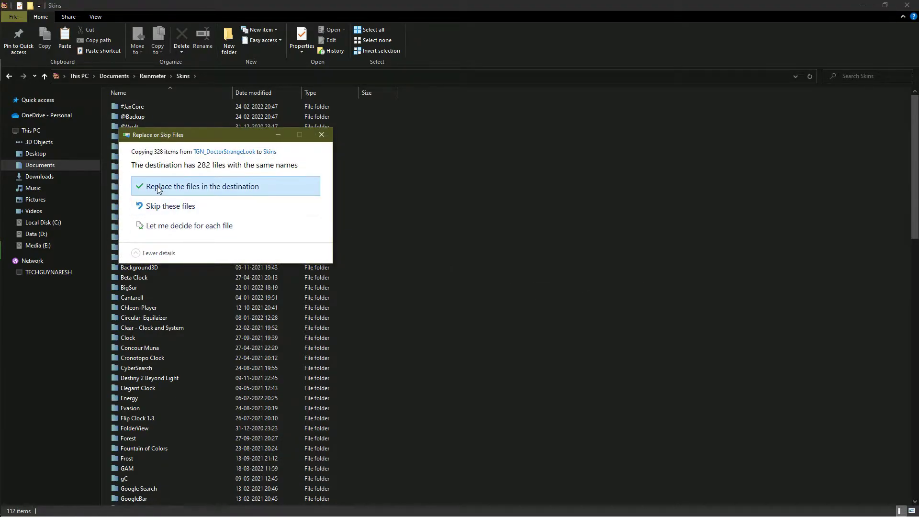
{"action": "left_click", "coordinate": [158, 190]}
{"action": "left_click", "coordinate": [630, 309]}
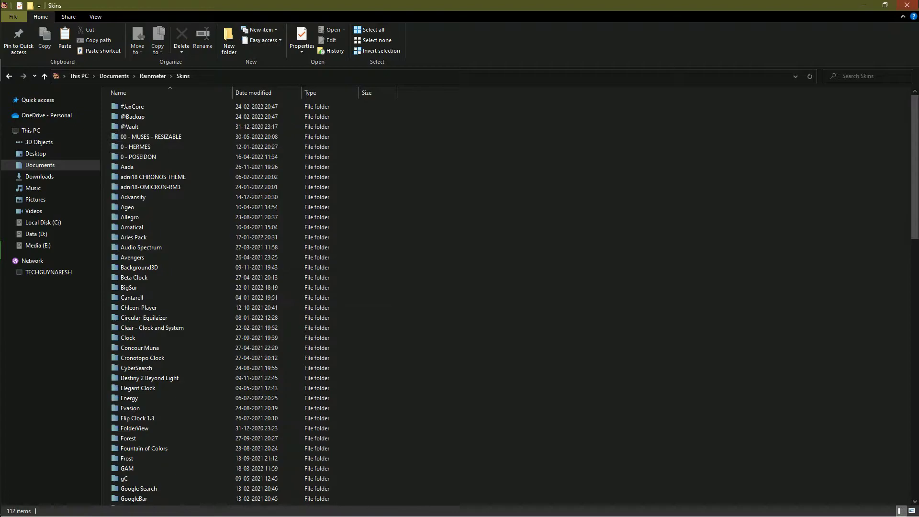
{"action": "left_click", "coordinate": [916, 6]}
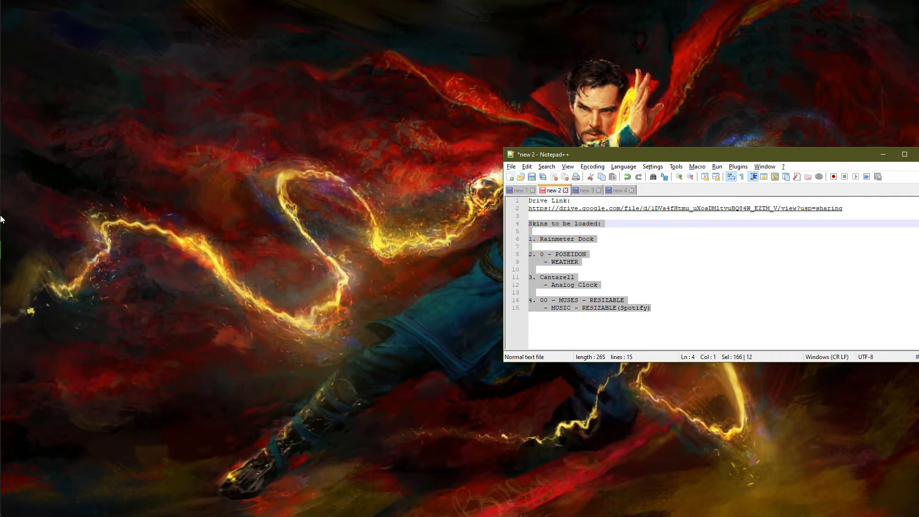
Open Manage Rainmeter from the tray, move it aside, and refresh all skins.
{"action": "mouse_move", "coordinate": [22, 387]}
{"action": "left_click", "coordinate": [21, 423]}
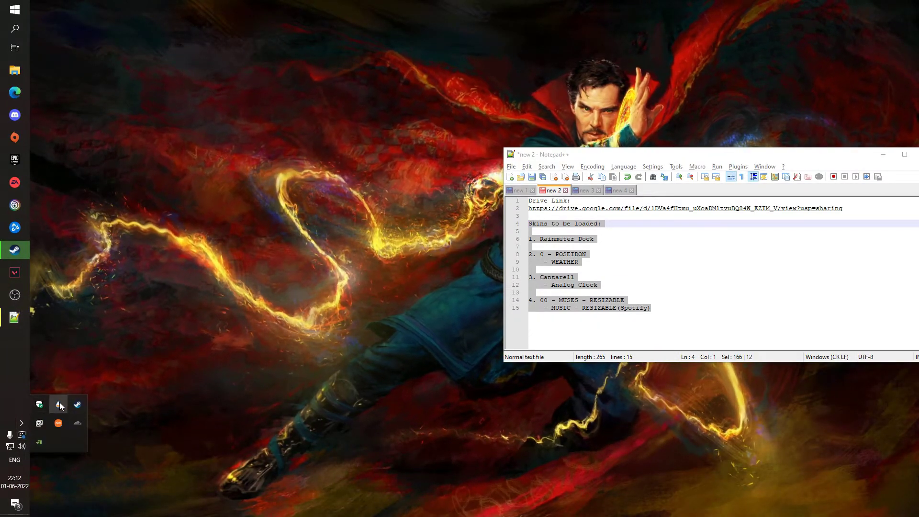
{"action": "left_click", "coordinate": [58, 404]}
{"action": "left_click_drag", "start_coordinate": [455, 131], "coordinate": [283, 93]}
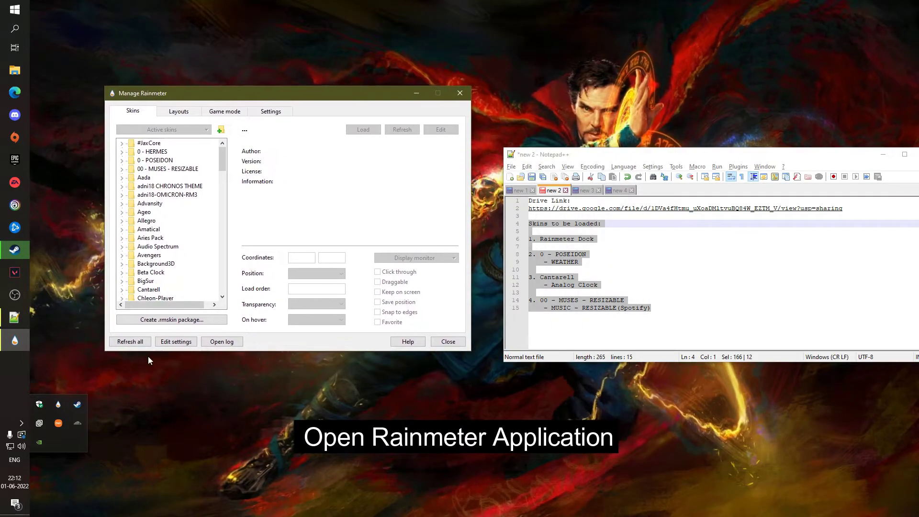
{"action": "left_click", "coordinate": [133, 343]}
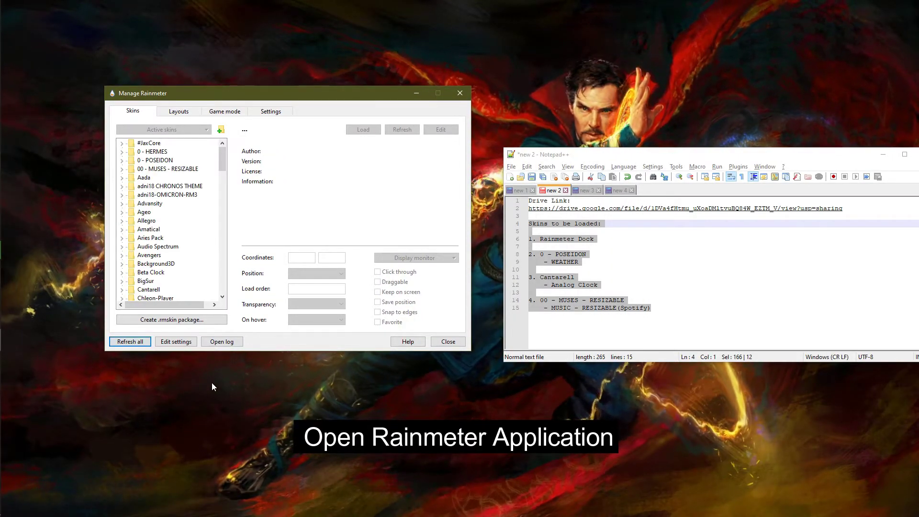
Load Rainmeter Dock.ini and position the dock at the bottom of the screen.
{"action": "left_click", "coordinate": [619, 259]}
{"action": "left_click_drag", "start_coordinate": [577, 239], "coordinate": [581, 239]}
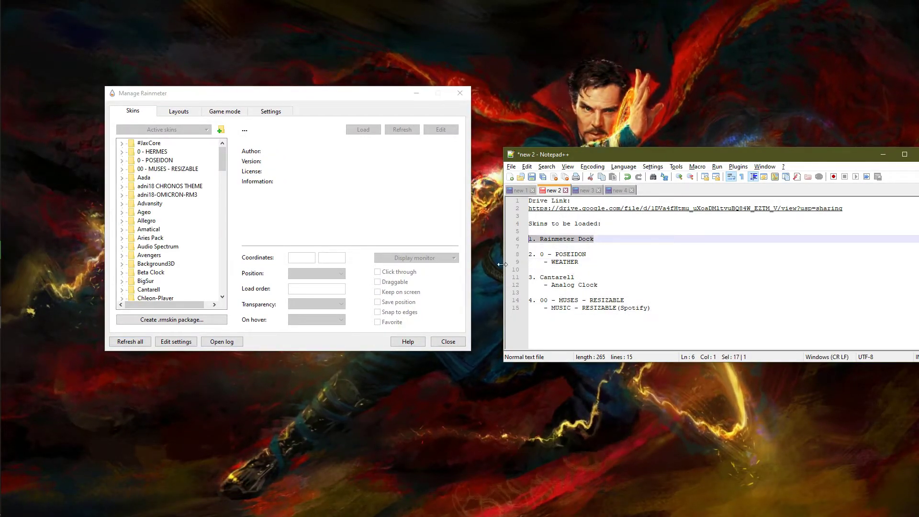
{"action": "scroll", "coordinate": [160, 259], "scroll_direction": "down", "scroll_amount": 20}
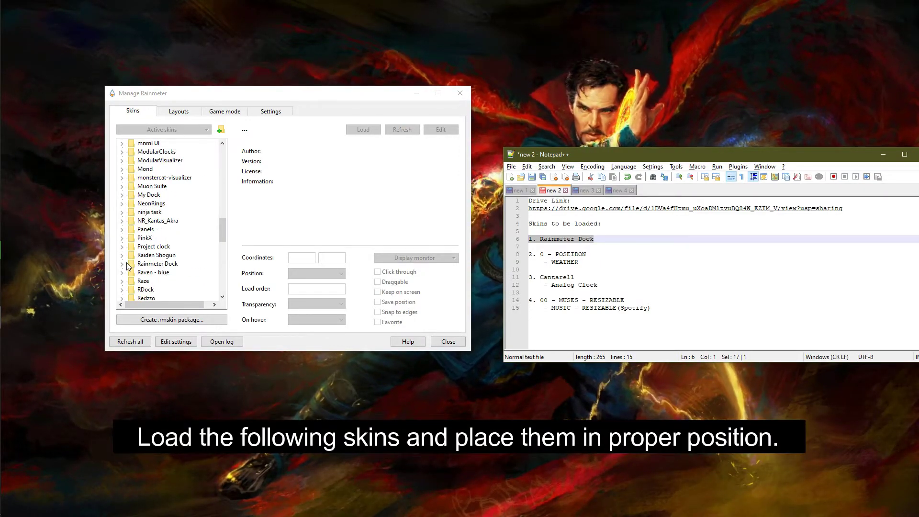
{"action": "left_click", "coordinate": [123, 264]}
{"action": "left_click", "coordinate": [170, 272]}
{"action": "left_click", "coordinate": [363, 130]}
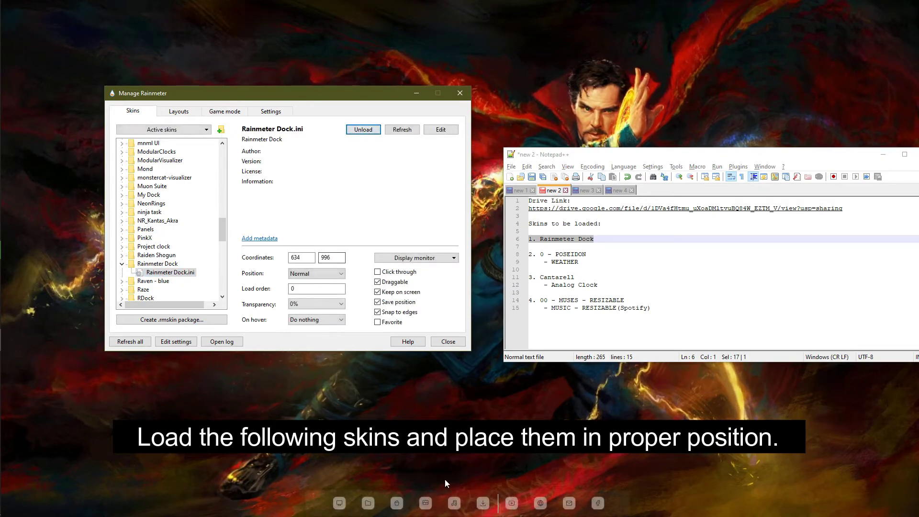
{"action": "left_click", "coordinate": [475, 500]}
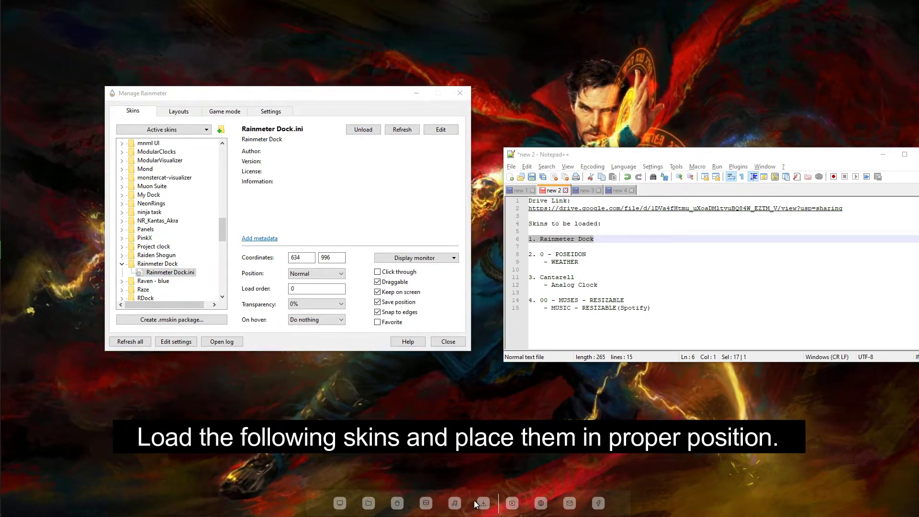
{"action": "mouse_move", "coordinate": [476, 504]}
{"action": "left_mouse_down"}
{"action": "mouse_move", "coordinate": [467, 487]}
{"action": "mouse_move", "coordinate": [476, 502]}
{"action": "left_mouse_up"}
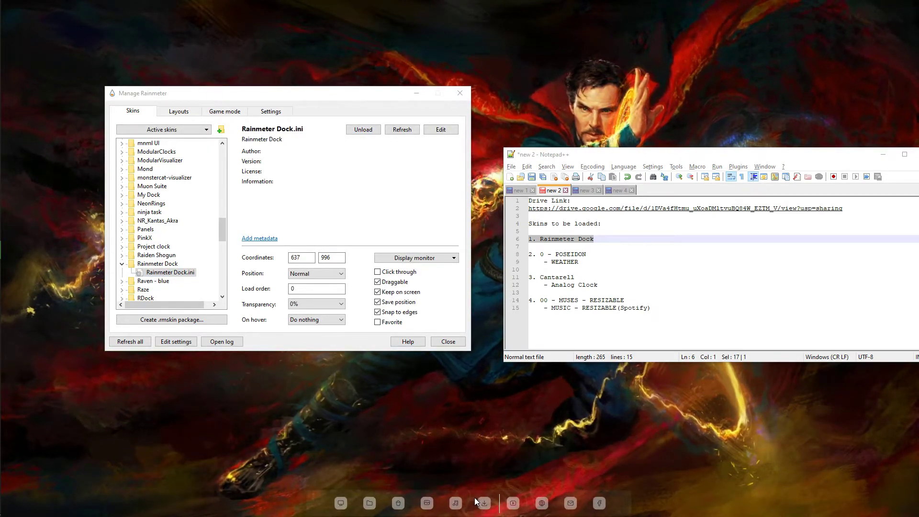
Load the POSEIDON Weather.ini skin and place it near the top-right corner.
{"action": "left_click_drag", "start_coordinate": [579, 262], "coordinate": [511, 257]}
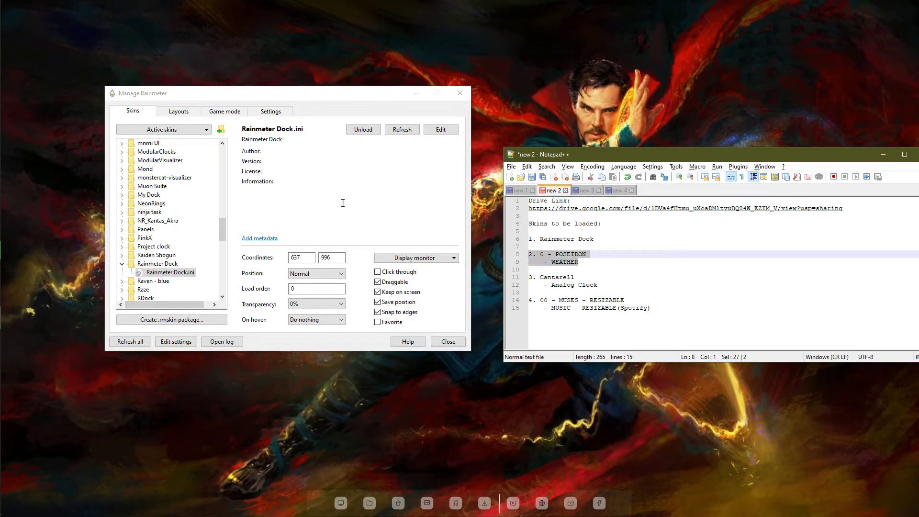
{"action": "scroll", "coordinate": [149, 268], "scroll_direction": "up", "scroll_amount": 12}
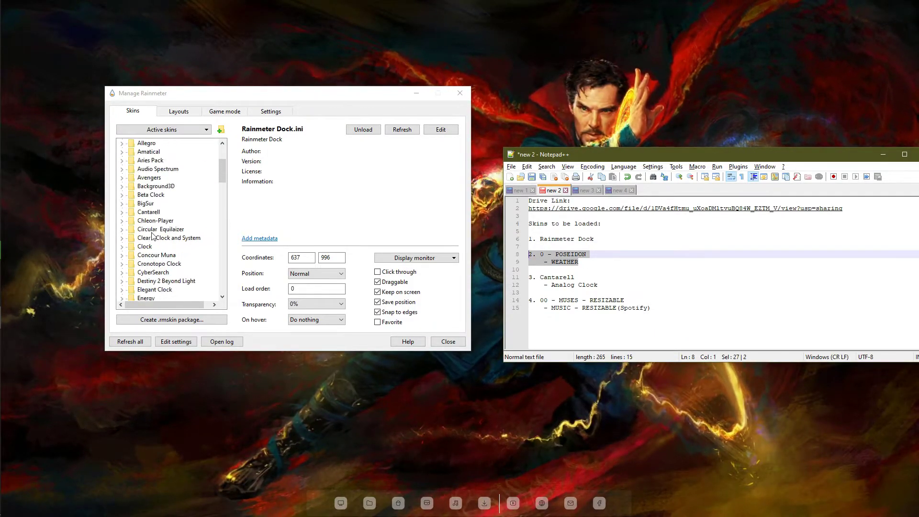
{"action": "left_click", "coordinate": [122, 160]}
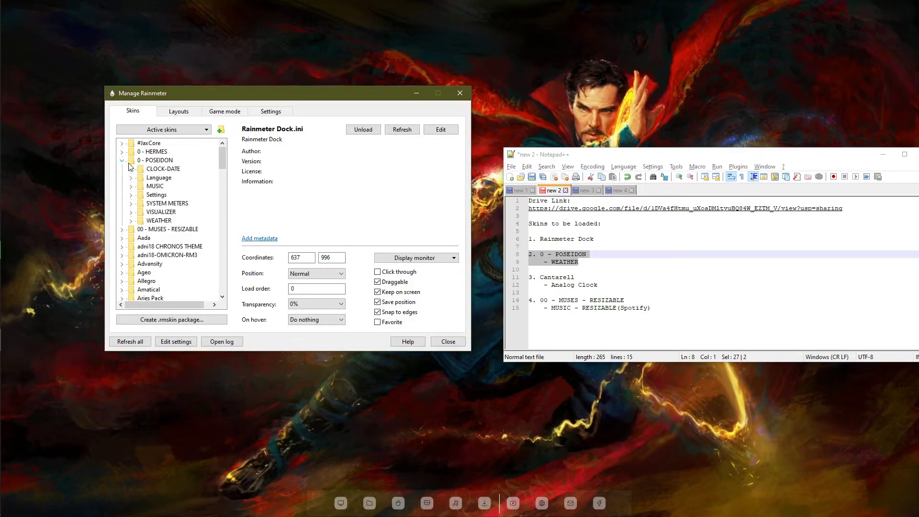
{"action": "left_click", "coordinate": [169, 230]}
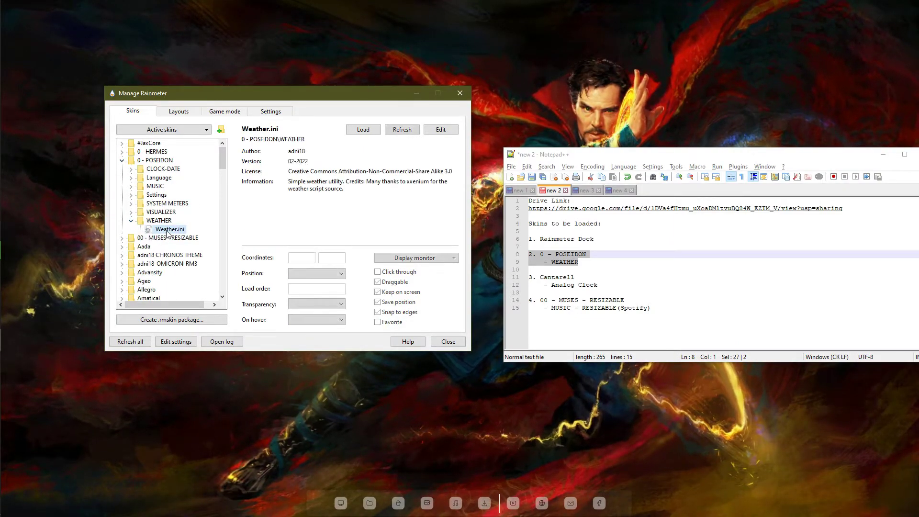
{"action": "left_click", "coordinate": [362, 129]}
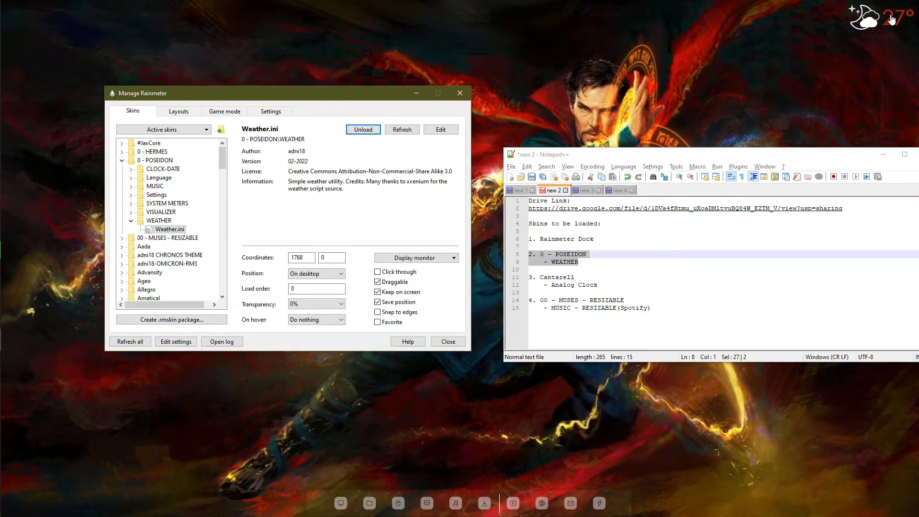
{"action": "left_click_drag", "start_coordinate": [892, 20], "coordinate": [785, 30]}
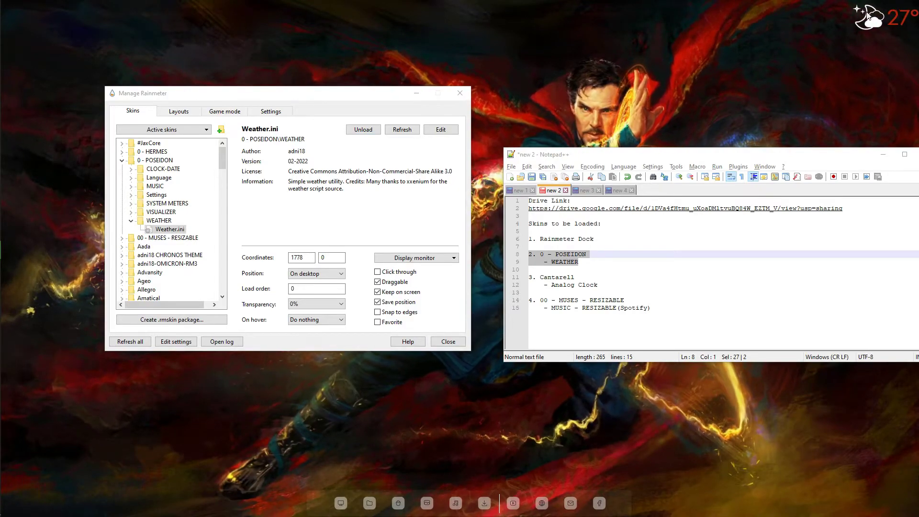
Load the Cantarell Analog Clock skin and place it in the lower-left area.
{"action": "left_click_drag", "start_coordinate": [611, 287], "coordinate": [528, 277]}
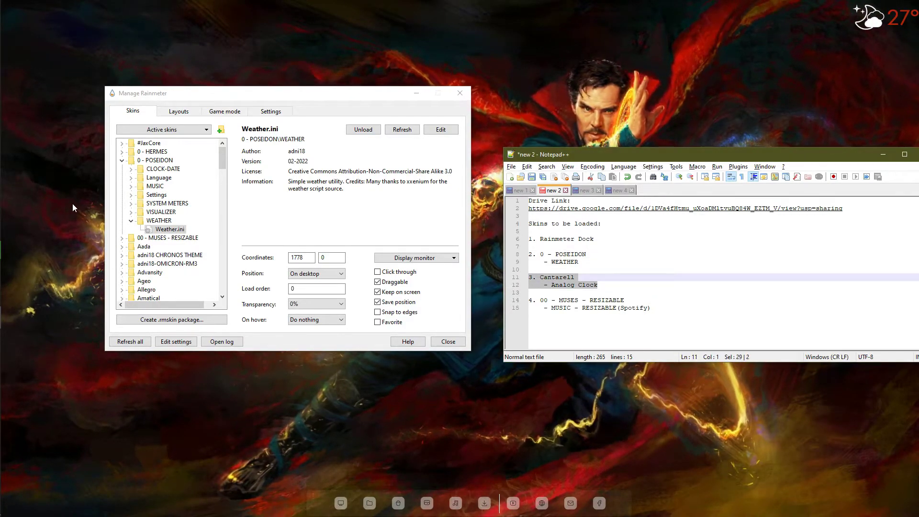
{"action": "left_click", "coordinate": [122, 160]}
{"action": "scroll", "coordinate": [149, 241], "scroll_direction": "down", "scroll_amount": 5}
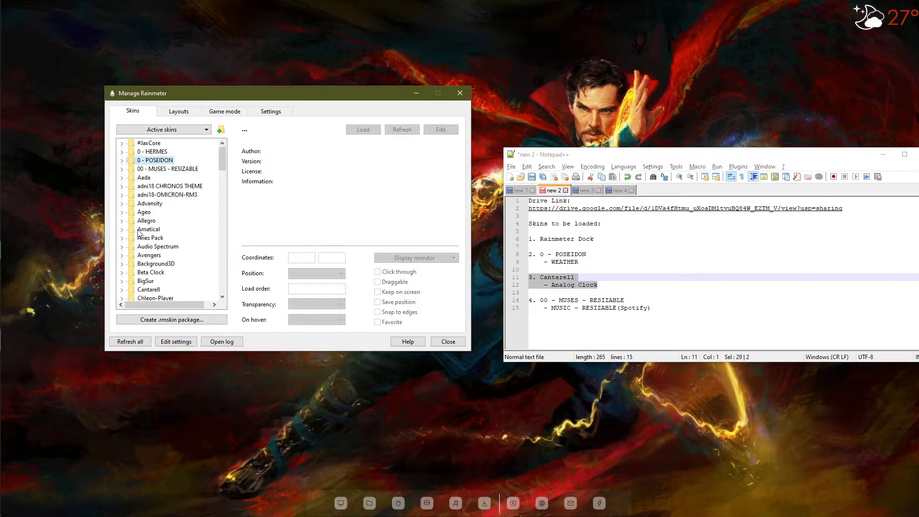
{"action": "key", "text": "Right"}
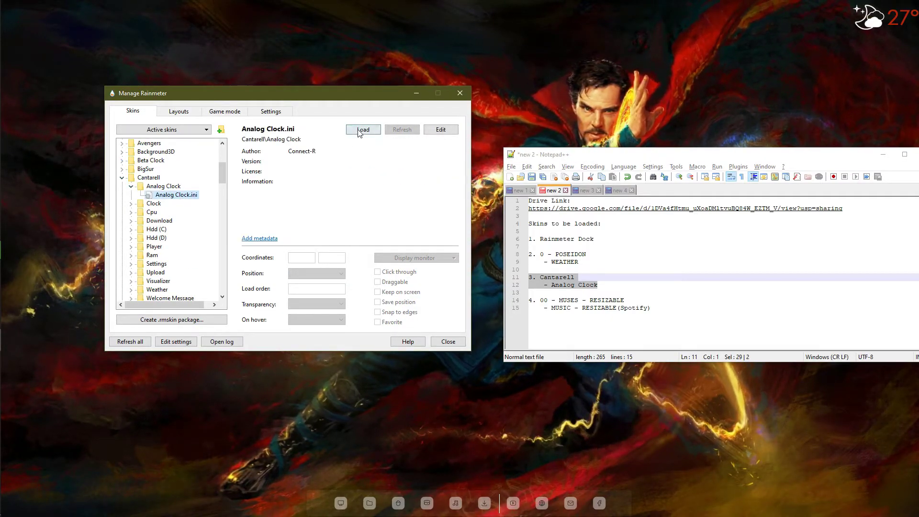
{"action": "left_click", "coordinate": [361, 131]}
{"action": "left_click_drag", "start_coordinate": [267, 98], "coordinate": [331, 29]}
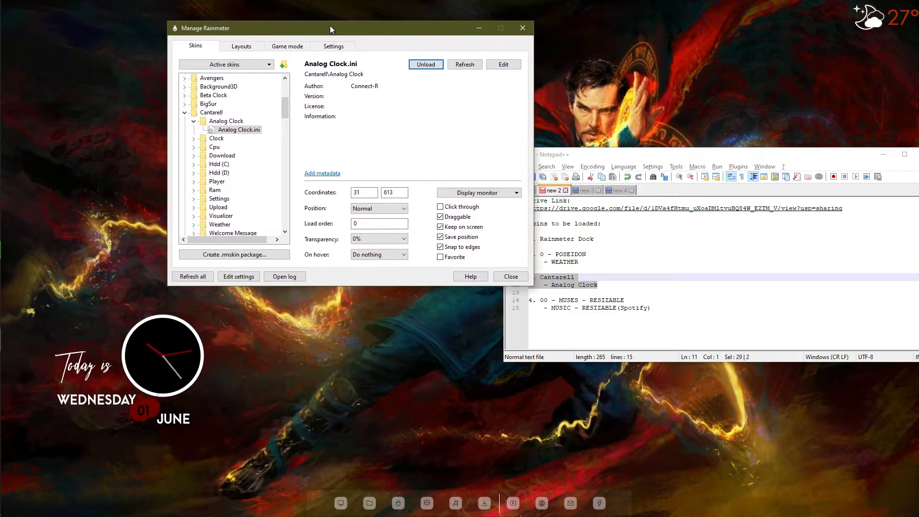
{"action": "left_click_drag", "start_coordinate": [143, 390], "coordinate": [139, 380]}
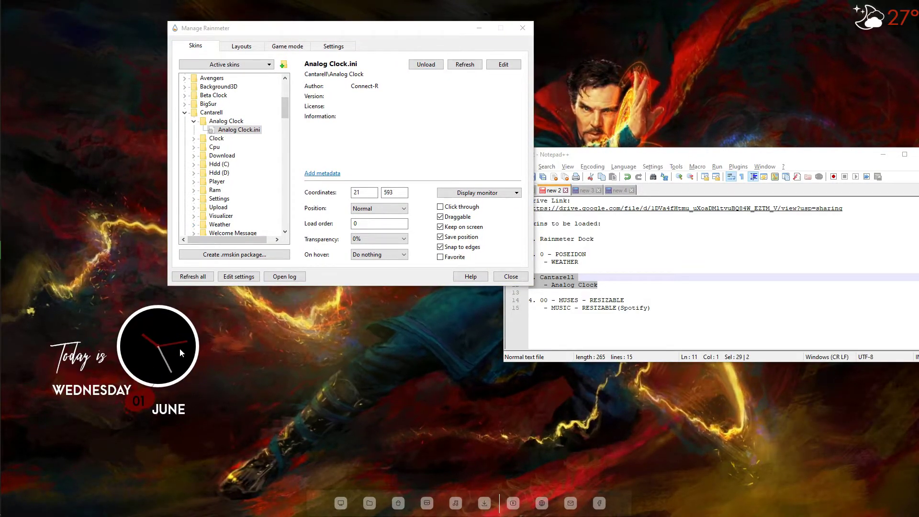
Load MUSES MUSIC - RESIZABLE Spotify.ini in the lower-left corner, then shift the Notepad++ notes left.
{"action": "left_click_drag", "start_coordinate": [650, 309], "coordinate": [526, 300]}
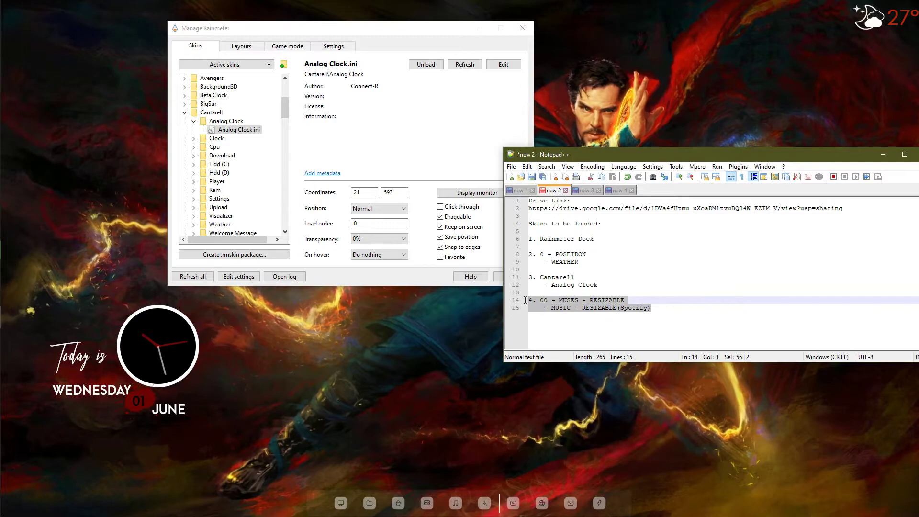
{"action": "left_click", "coordinate": [185, 114]}
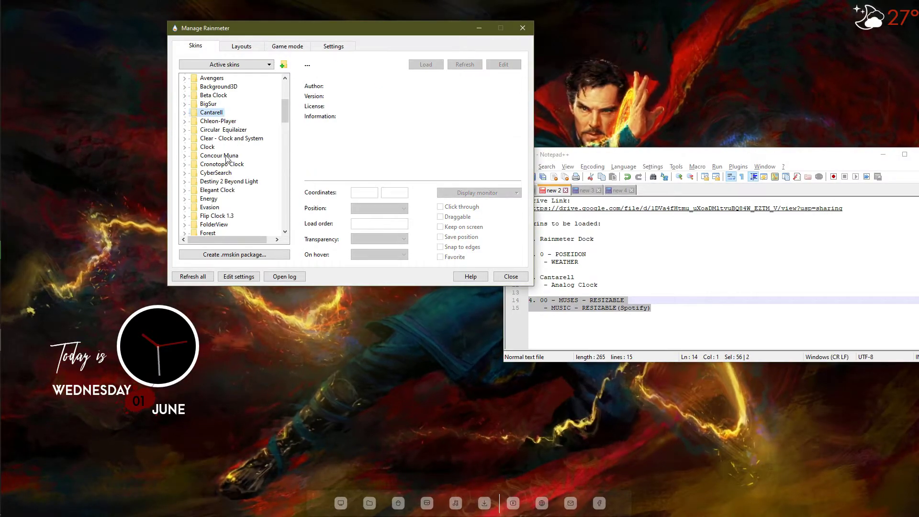
{"action": "scroll", "coordinate": [229, 175], "scroll_direction": "up", "scroll_amount": 5}
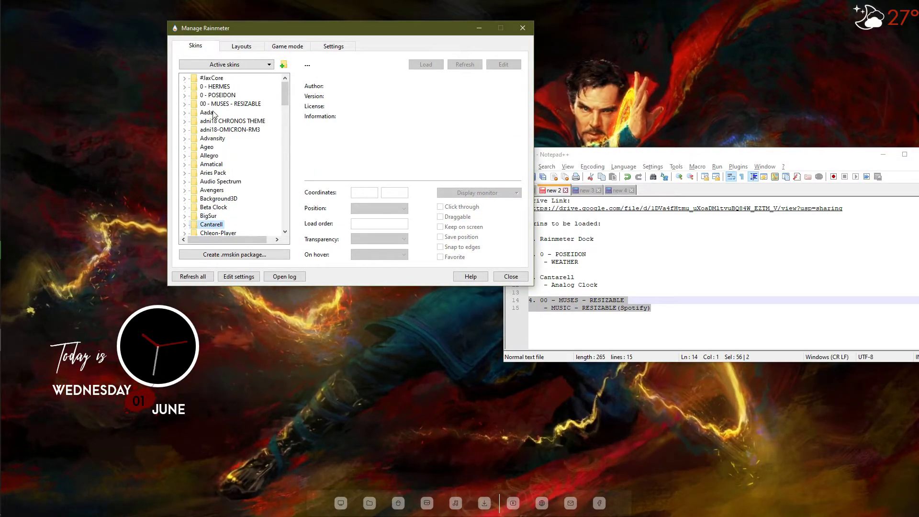
{"action": "left_click", "coordinate": [185, 103]}
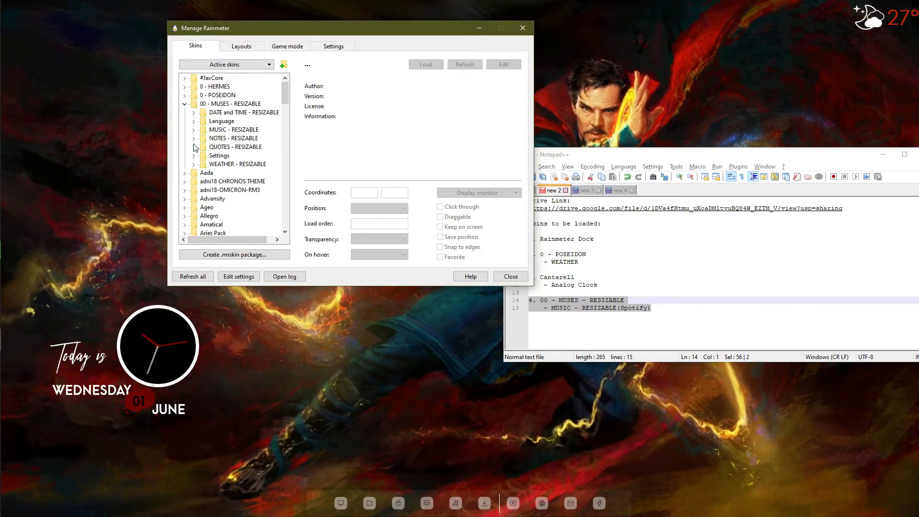
{"action": "left_click", "coordinate": [193, 131]}
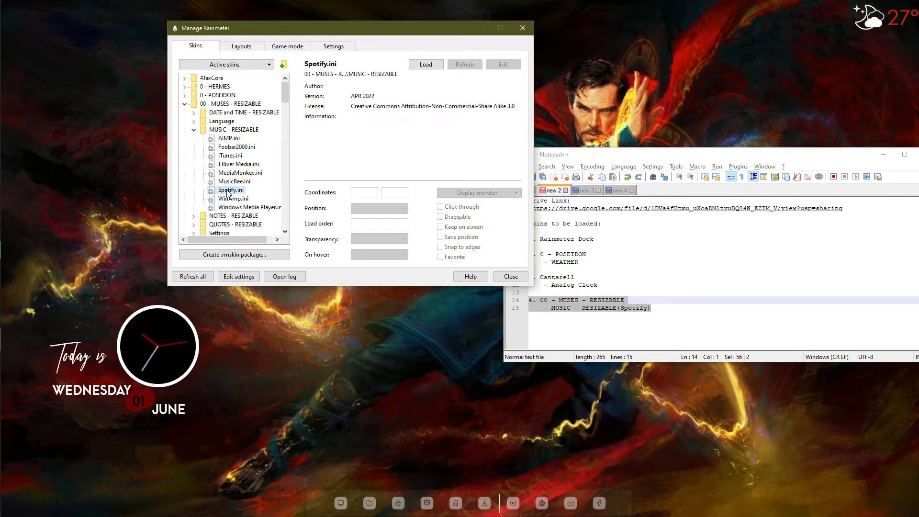
{"action": "left_click", "coordinate": [422, 65]}
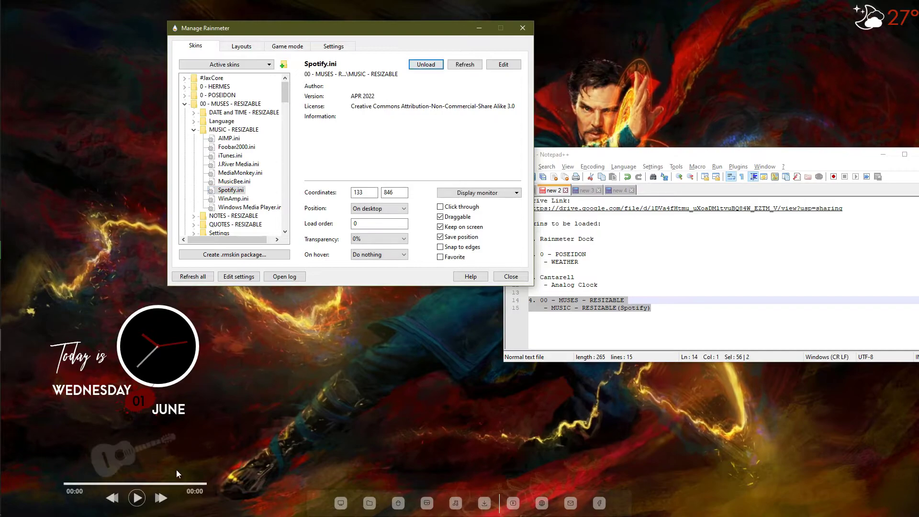
{"action": "left_click", "coordinate": [152, 485]}
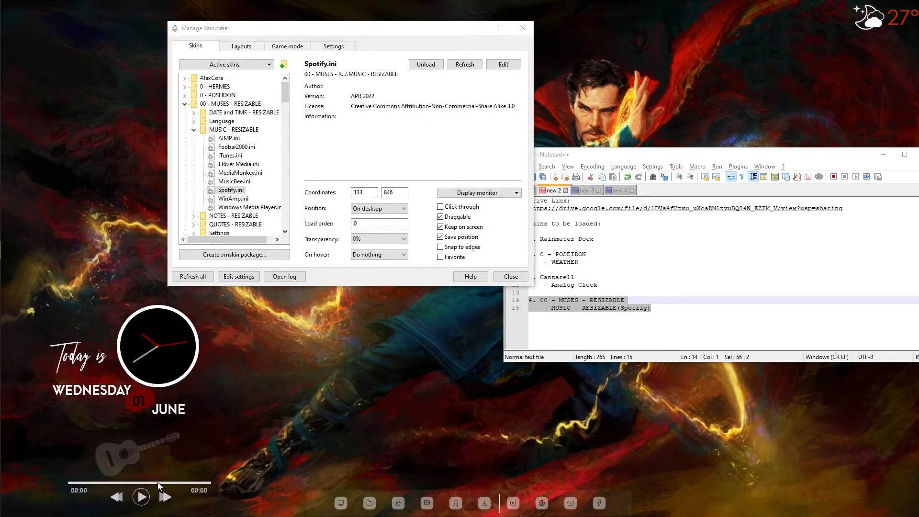
{"action": "left_click_drag", "start_coordinate": [158, 482], "coordinate": [155, 483]}
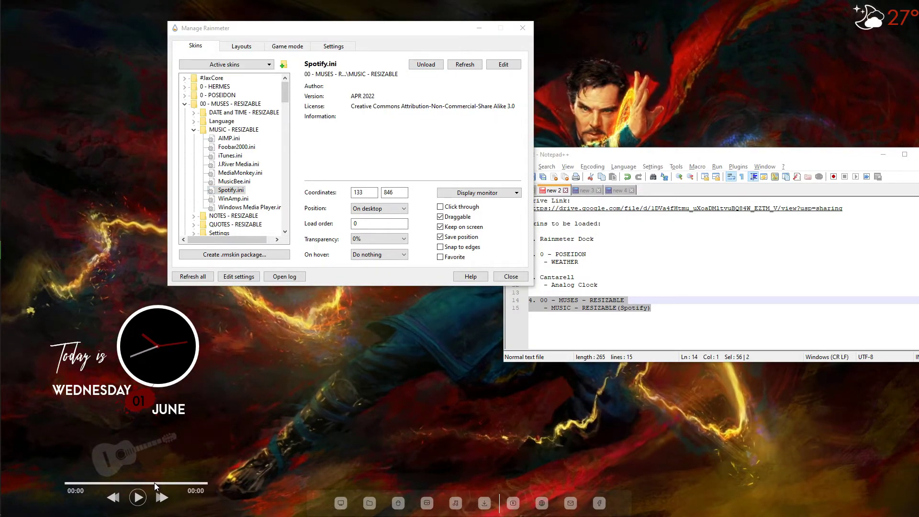
{"action": "left_click", "coordinate": [612, 277]}
{"action": "left_click_drag", "start_coordinate": [795, 159], "coordinate": [661, 148]}
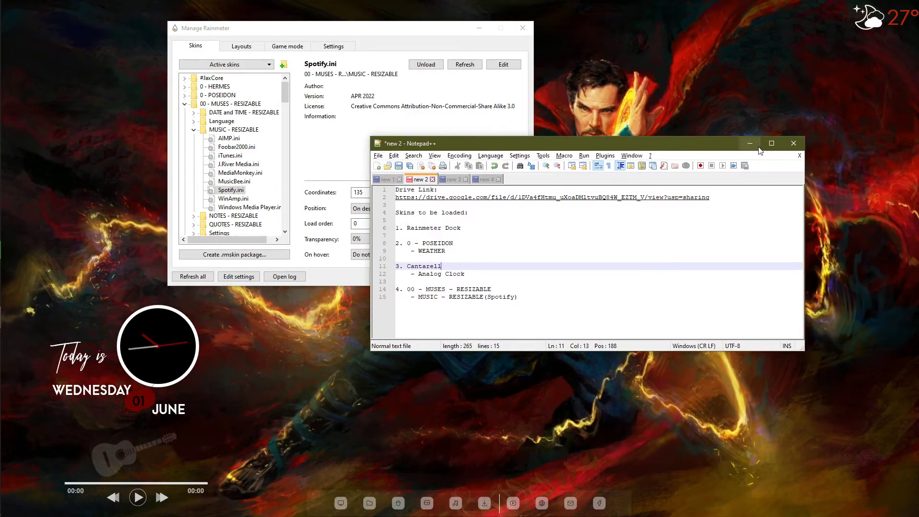
Close the Notepad++ notes and check the Spotify player's settings menu without changing it.
{"action": "left_click", "coordinate": [794, 145]}
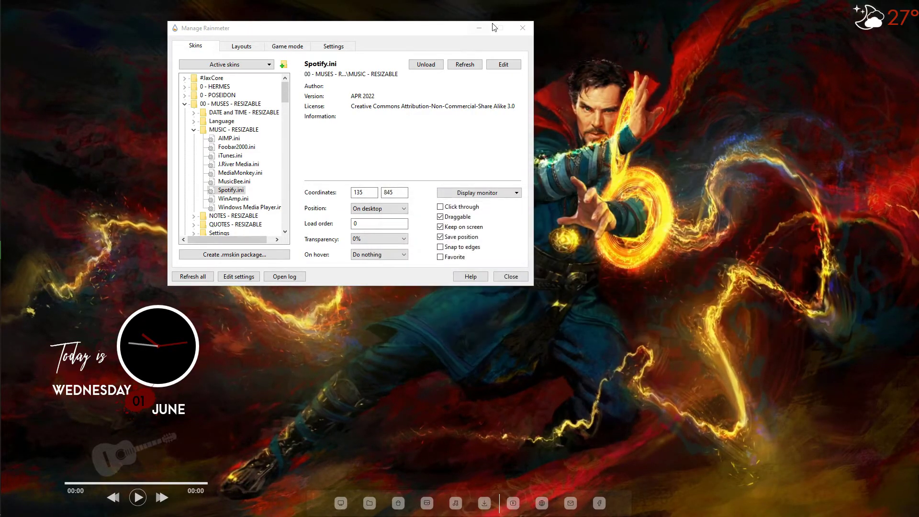
{"action": "right_click", "coordinate": [120, 492]}
{"action": "mouse_move", "coordinate": [191, 421]}
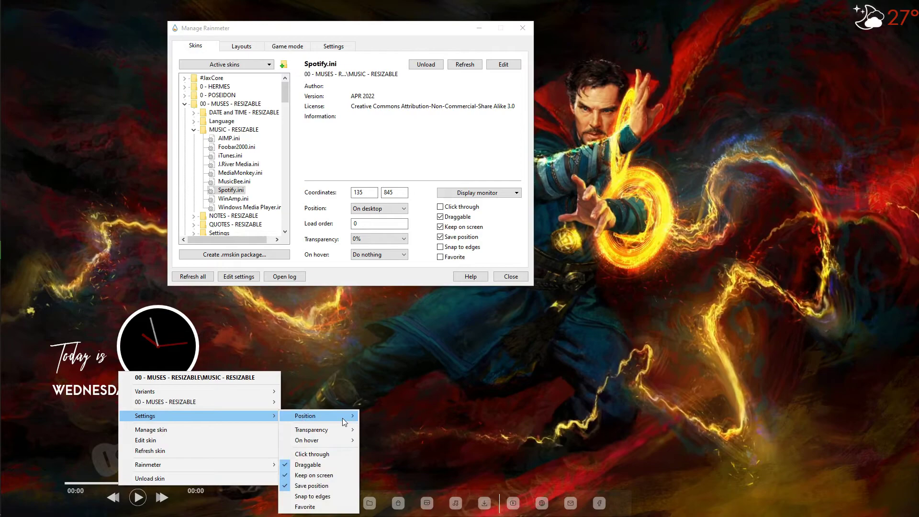
{"action": "mouse_move", "coordinate": [346, 421]}
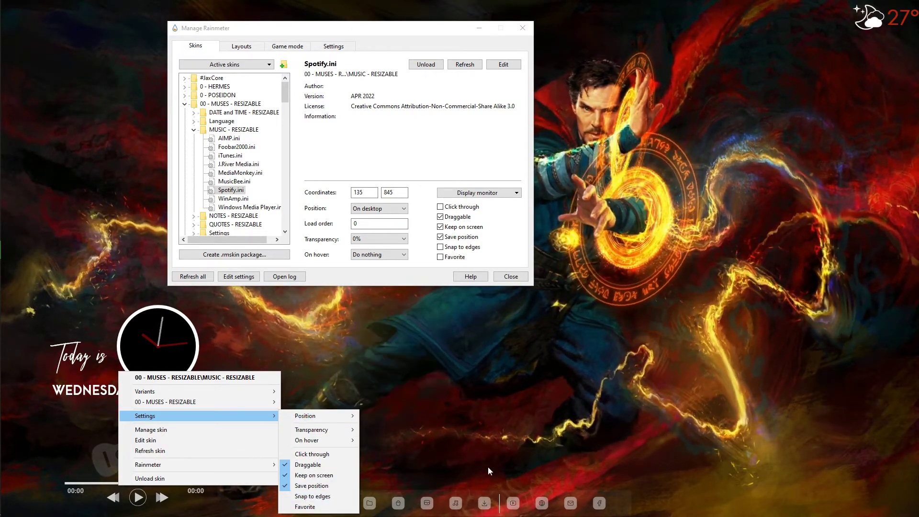
{"action": "left_click", "coordinate": [110, 297]}
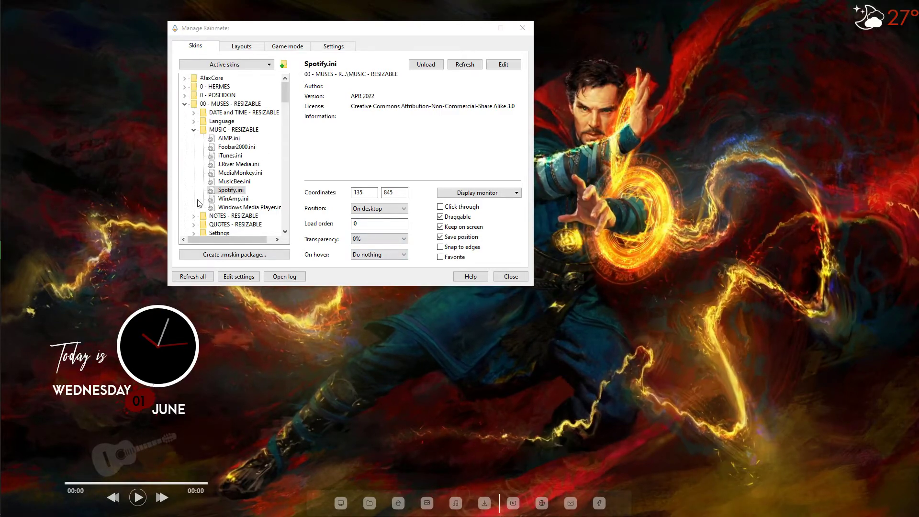
Set the analog clock's position to On desktop and toggle its edge snapping.
{"action": "right_click", "coordinate": [108, 359]}
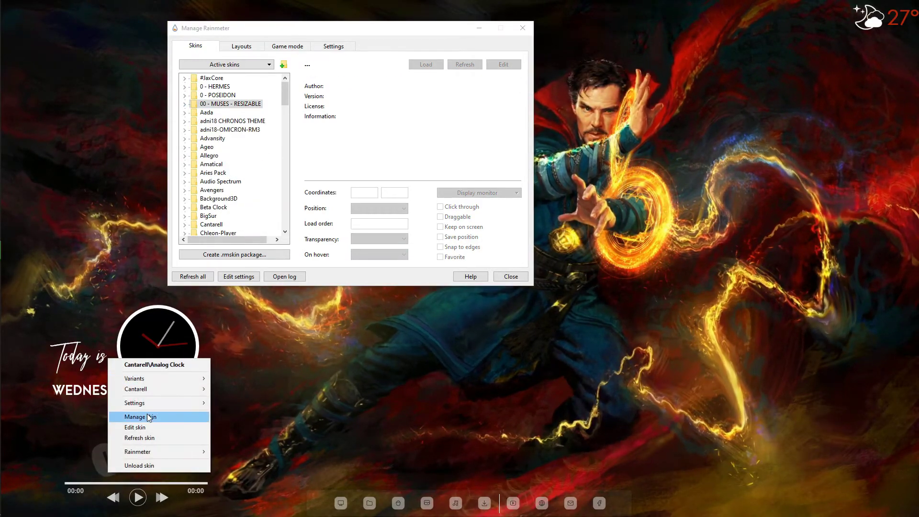
{"action": "mouse_move", "coordinate": [162, 404]}
{"action": "mouse_move", "coordinate": [245, 404]}
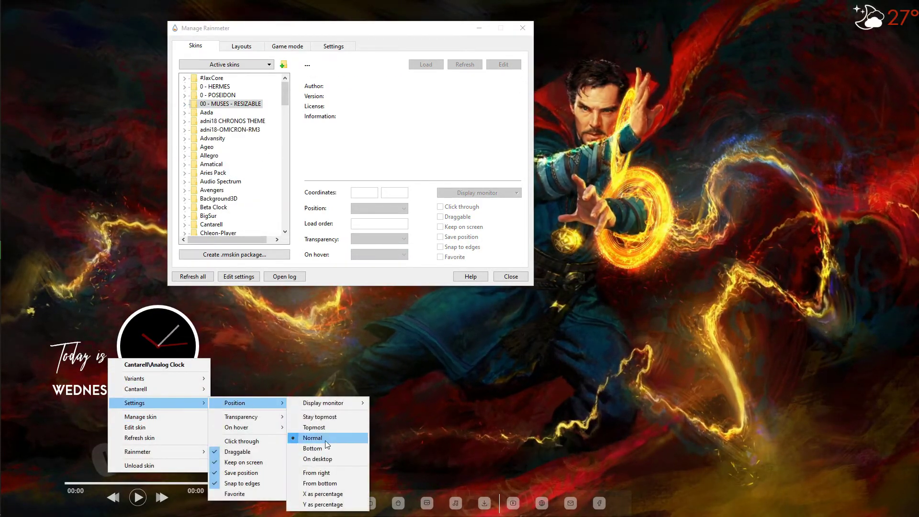
{"action": "left_click", "coordinate": [331, 458]}
{"action": "right_click", "coordinate": [159, 345]}
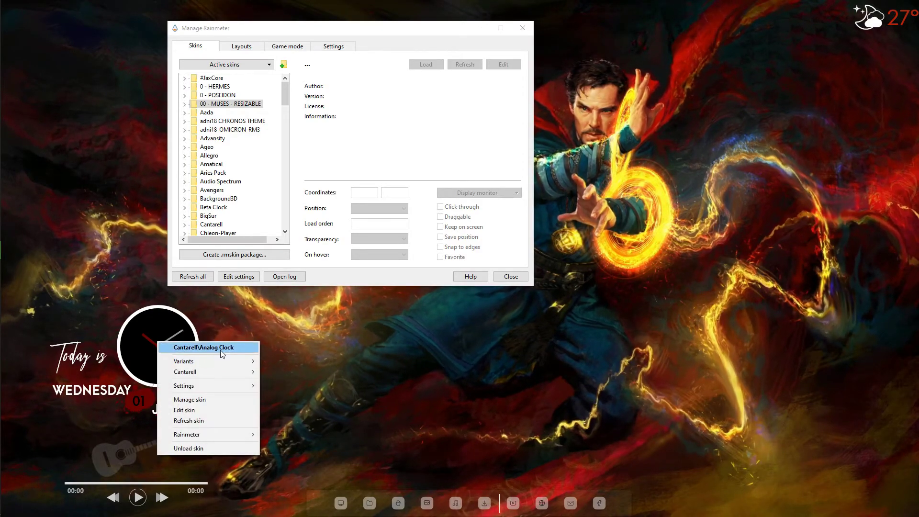
{"action": "mouse_move", "coordinate": [211, 385]}
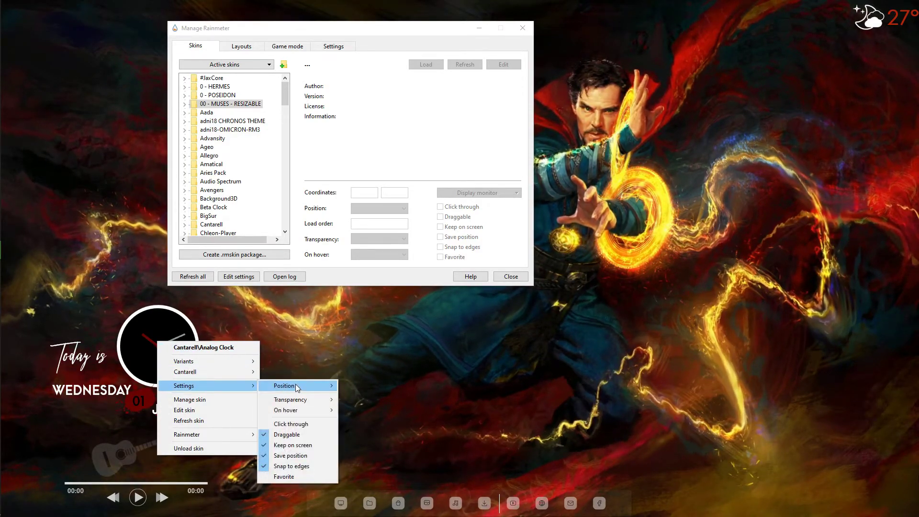
{"action": "left_click", "coordinate": [275, 467]}
Leave the weather skin unchanged, set the dock On desktop, and close Manage Rainmeter.
{"action": "right_click", "coordinate": [913, 8]}
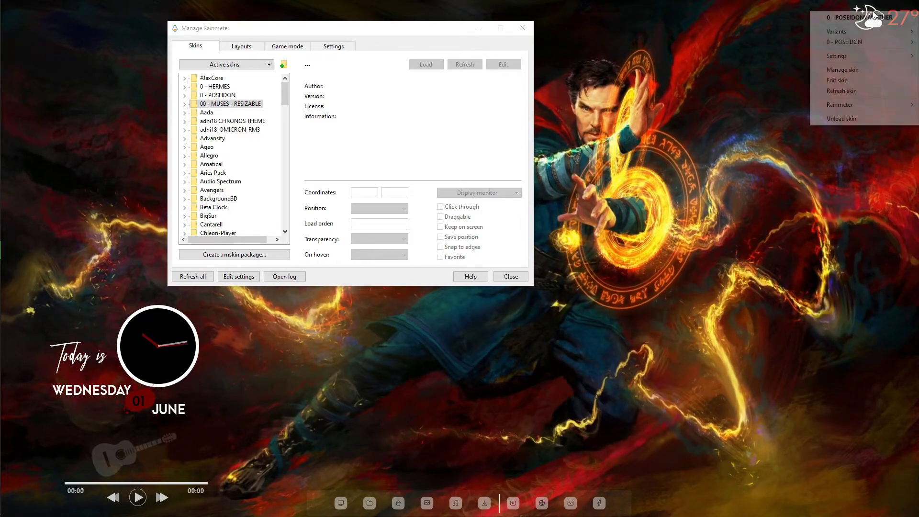
{"action": "mouse_move", "coordinate": [837, 56]}
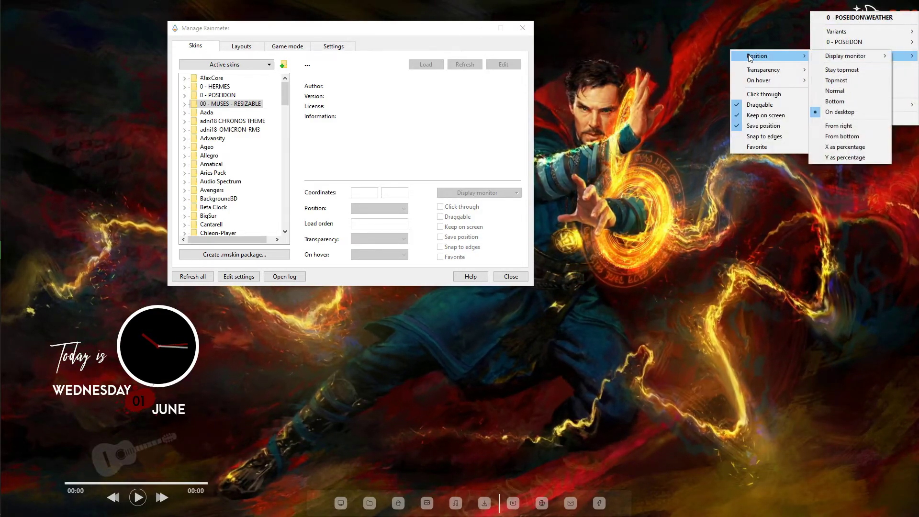
{"action": "left_click", "coordinate": [757, 147]}
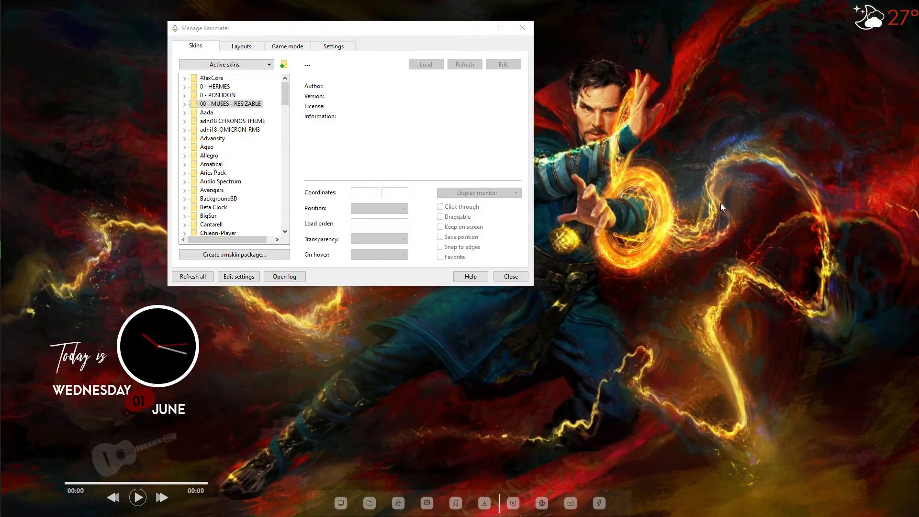
{"action": "right_click", "coordinate": [617, 503]}
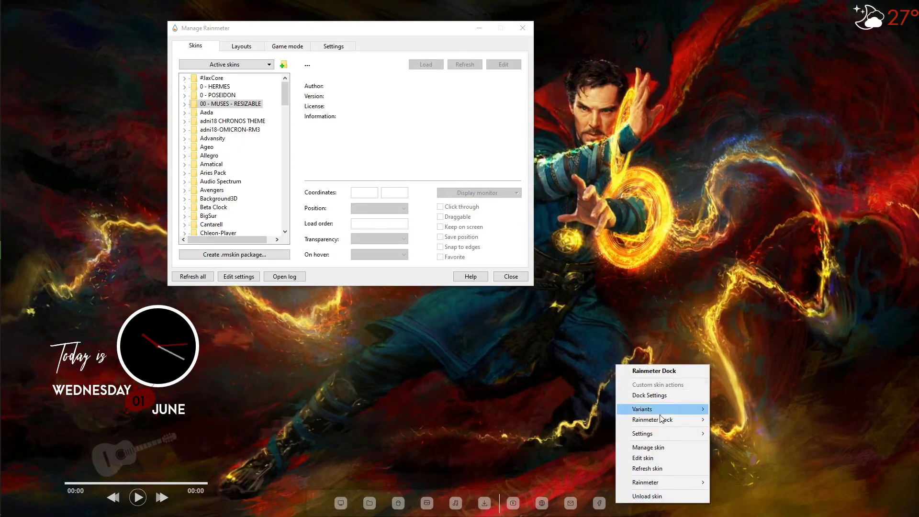
{"action": "mouse_move", "coordinate": [686, 431]}
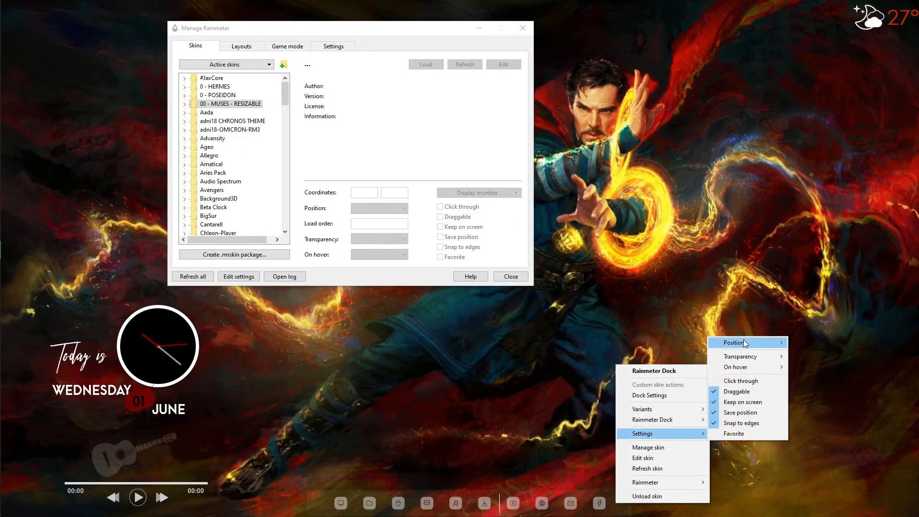
{"action": "mouse_move", "coordinate": [737, 343]}
{"action": "left_click", "coordinate": [822, 399]}
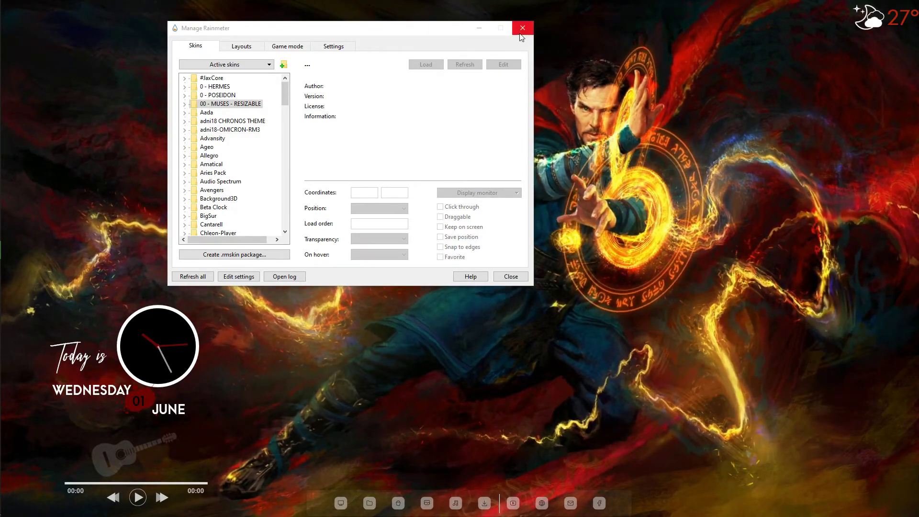
{"action": "left_click", "coordinate": [511, 276]}
{"action": "right_click", "coordinate": [345, 228]}
Launch Spotify from Windows search, get the Lucky Ali Mix playing O Sanam, then minimise it.
{"action": "left_click", "coordinate": [364, 257]}
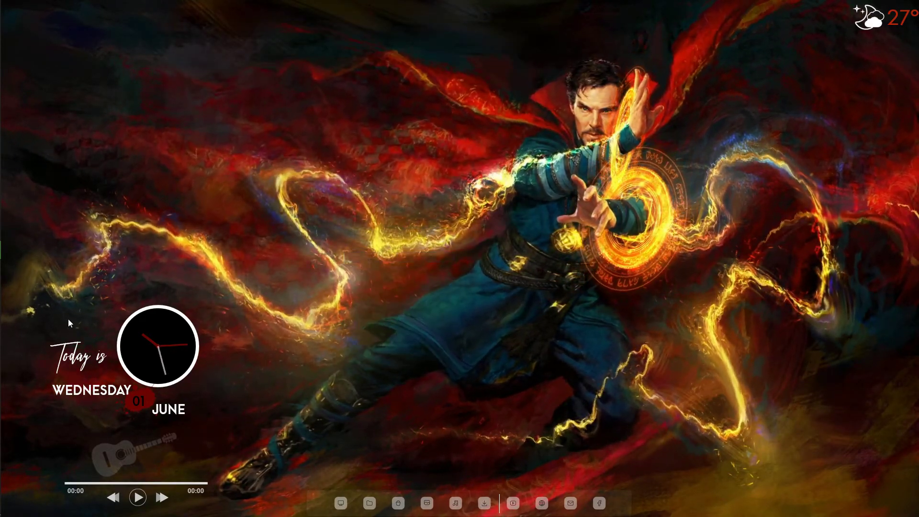
{"action": "left_click", "coordinate": [12, 30]}
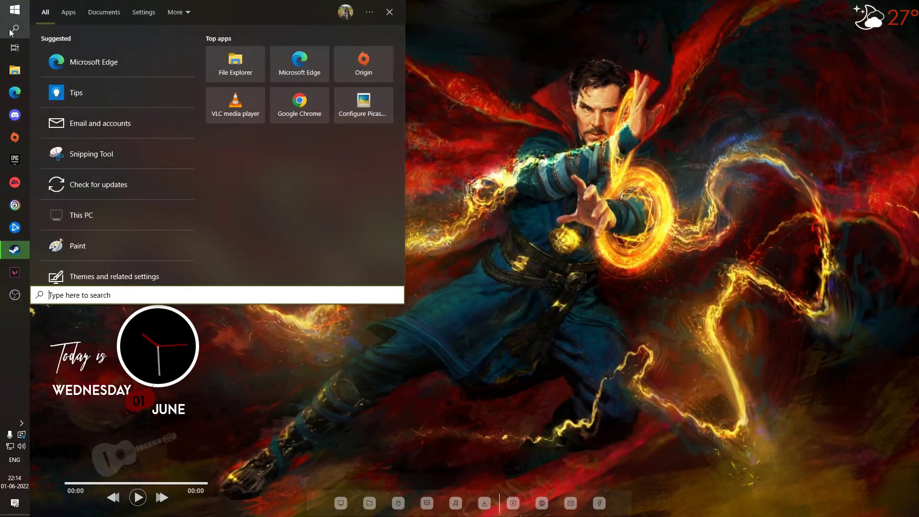
{"action": "type", "text": "spo"}
{"action": "left_click", "coordinate": [60, 62]}
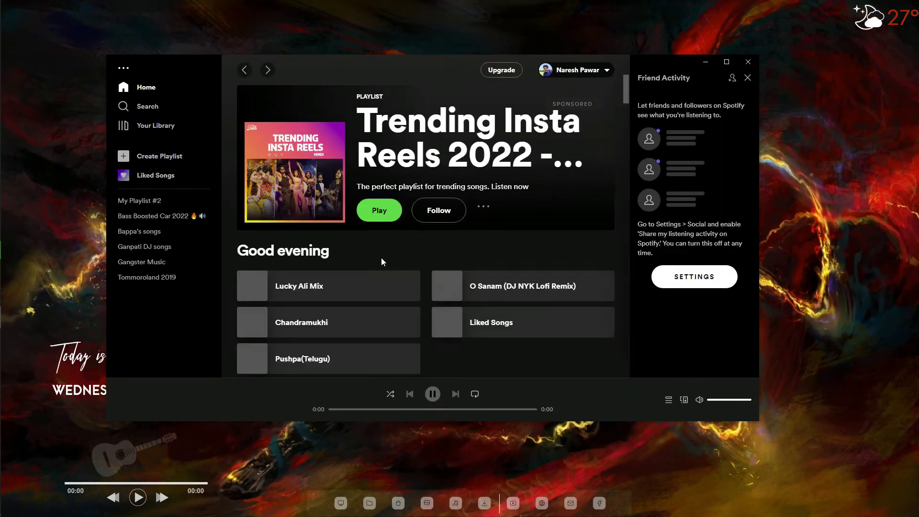
{"action": "scroll", "coordinate": [386, 262], "scroll_direction": "down", "scroll_amount": 1}
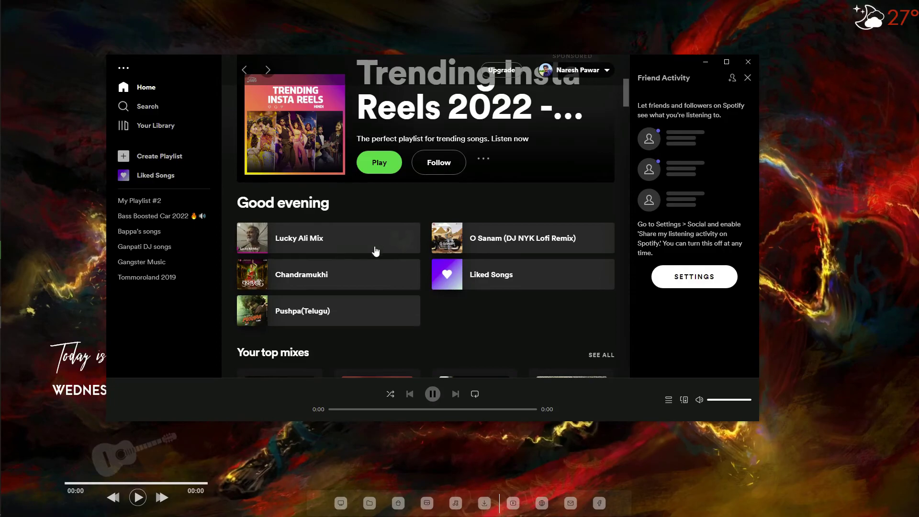
{"action": "left_click", "coordinate": [704, 63]}
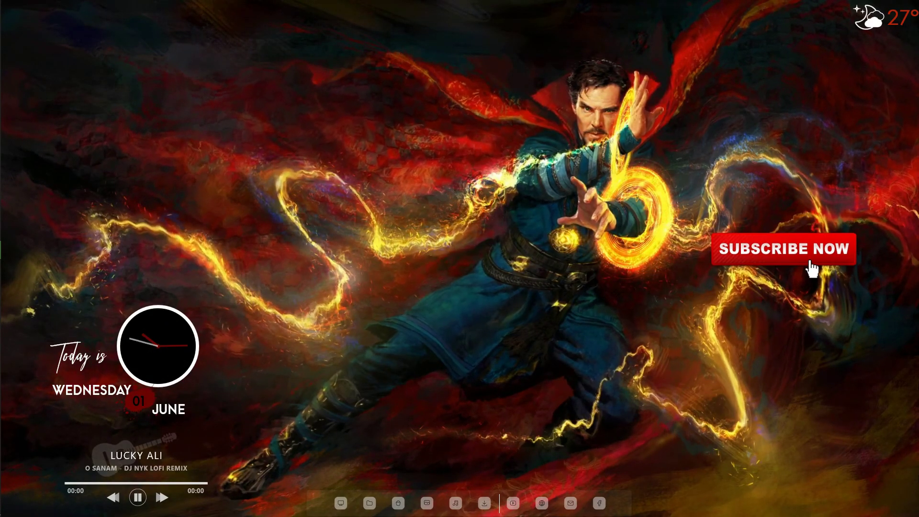